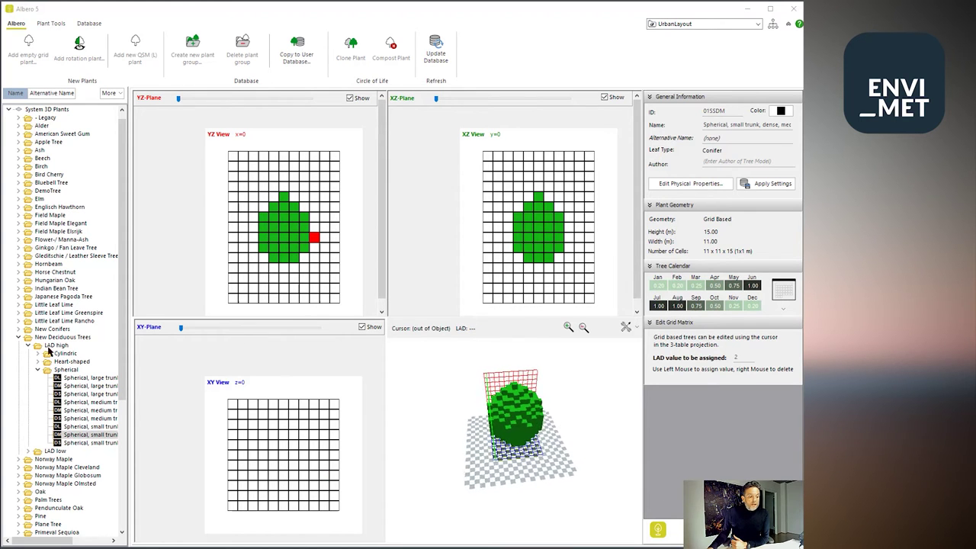
# Step: Display the large-trunk spherical tree from the high LAD group, then the Japanese Pagoda Tree (middle) from its own group
pyautogui.click(84, 377)
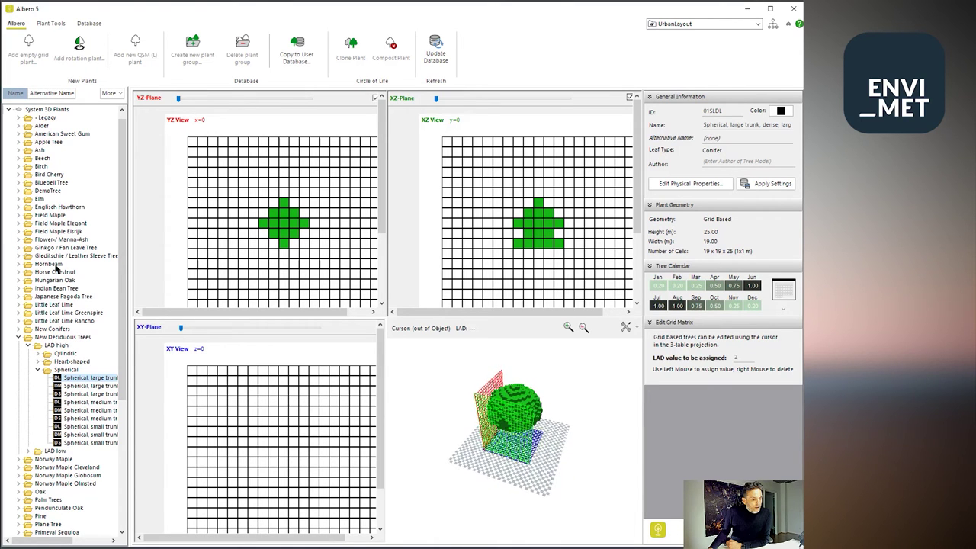
pyautogui.click(19, 297)
pyautogui.click(84, 304)
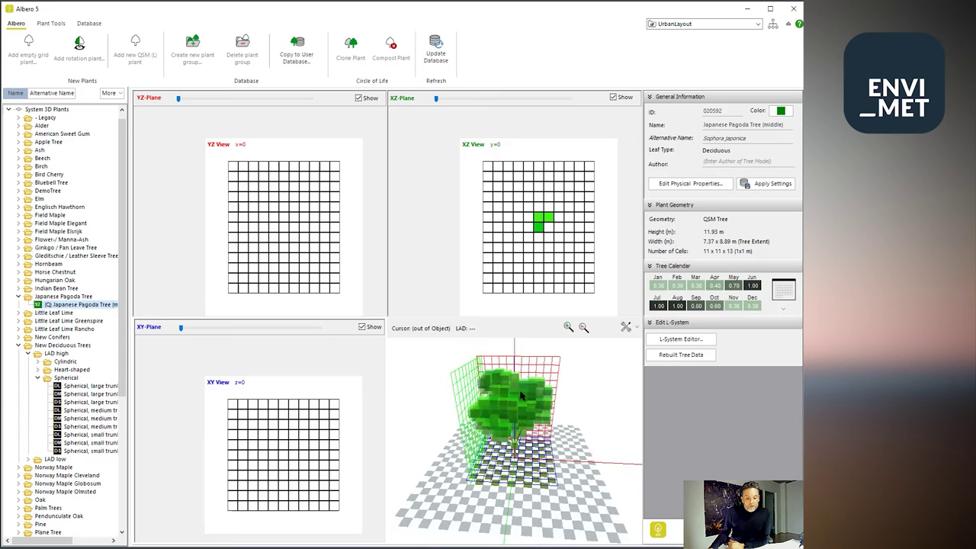
# Step: Turn off the animated display and inspect the Japanese Pagoda Tree's crown and trunk in the 3D view
pyautogui.click(626, 326)
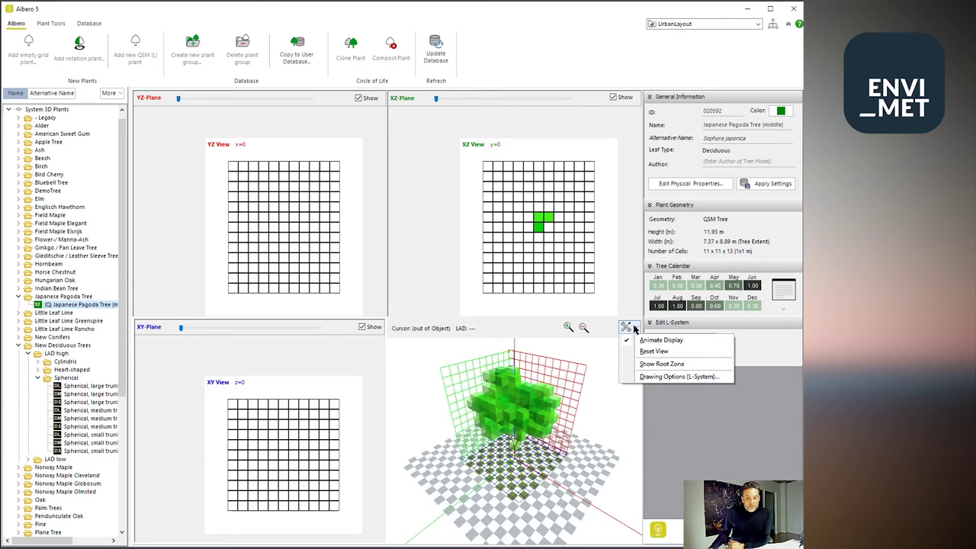
pyautogui.click(633, 341)
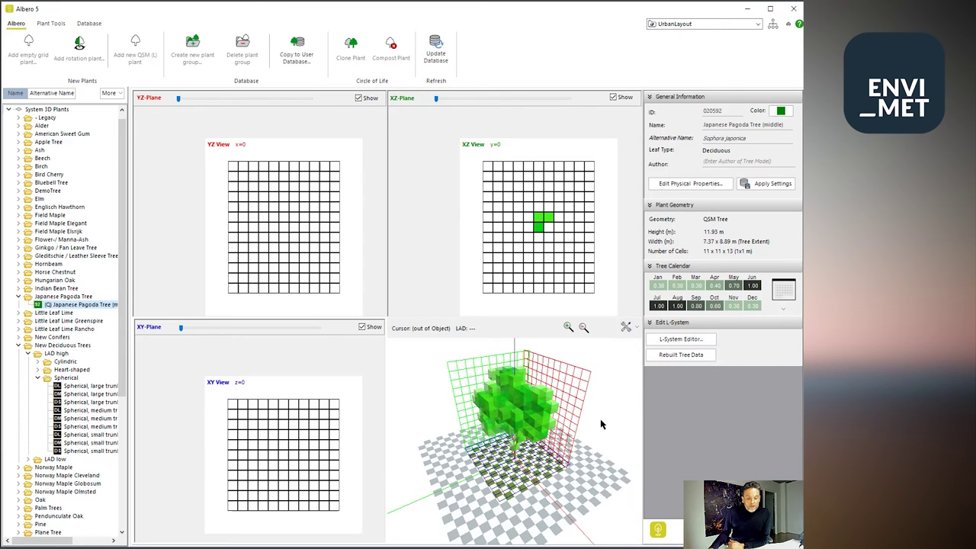
pyautogui.scroll(3, 570, 415)
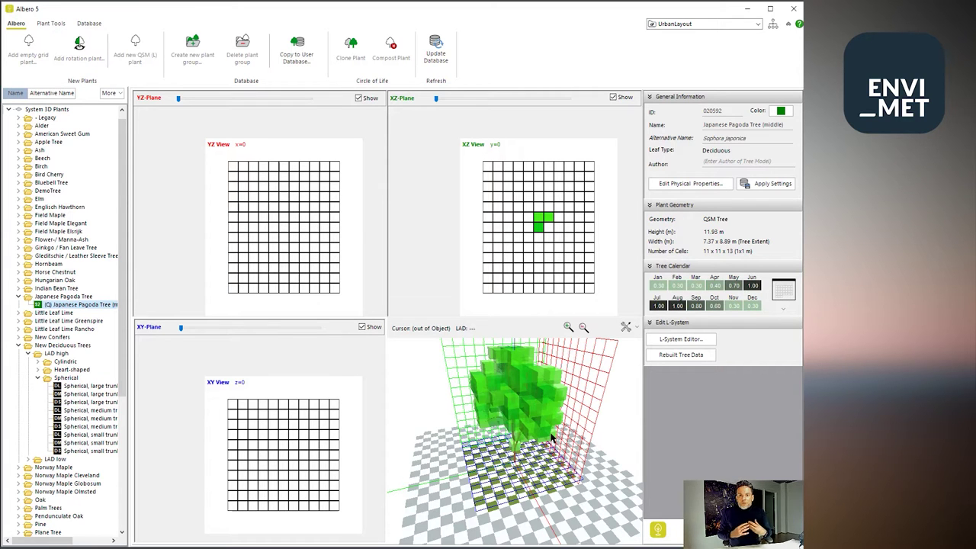
pyautogui.moveTo(552, 436); pyautogui.dragTo(396, 455)
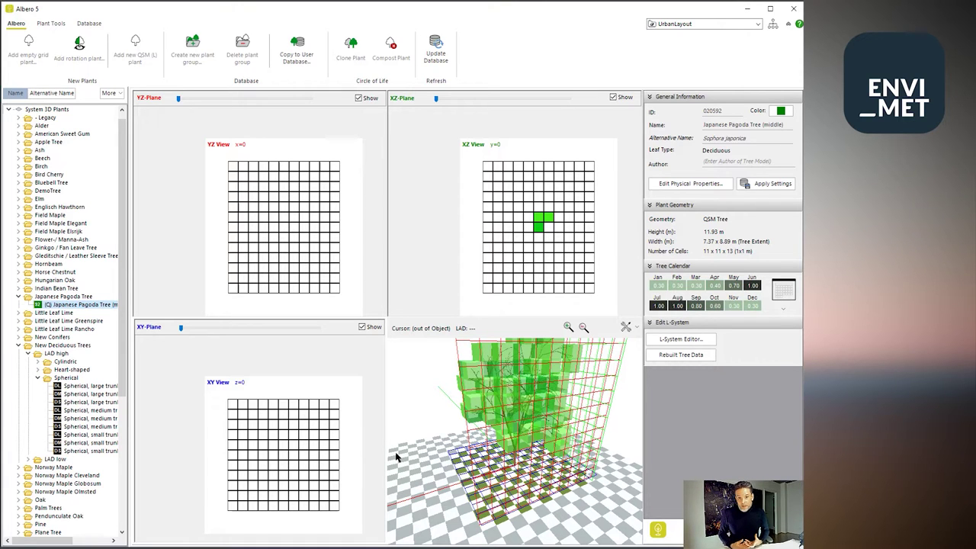
pyautogui.moveTo(435, 476); pyautogui.dragTo(485, 434)
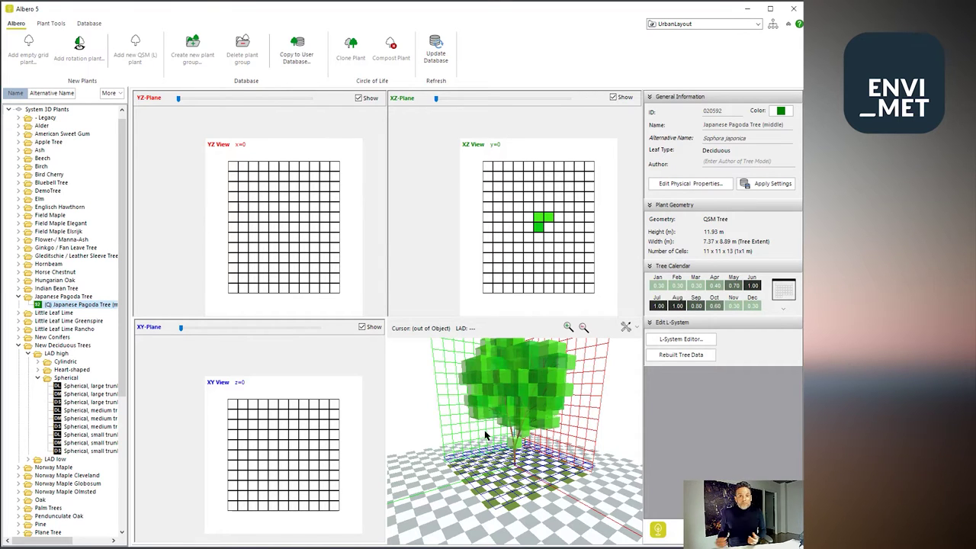
pyautogui.moveTo(507, 432); pyautogui.dragTo(503, 436)
pyautogui.scroll(3, 503, 436)
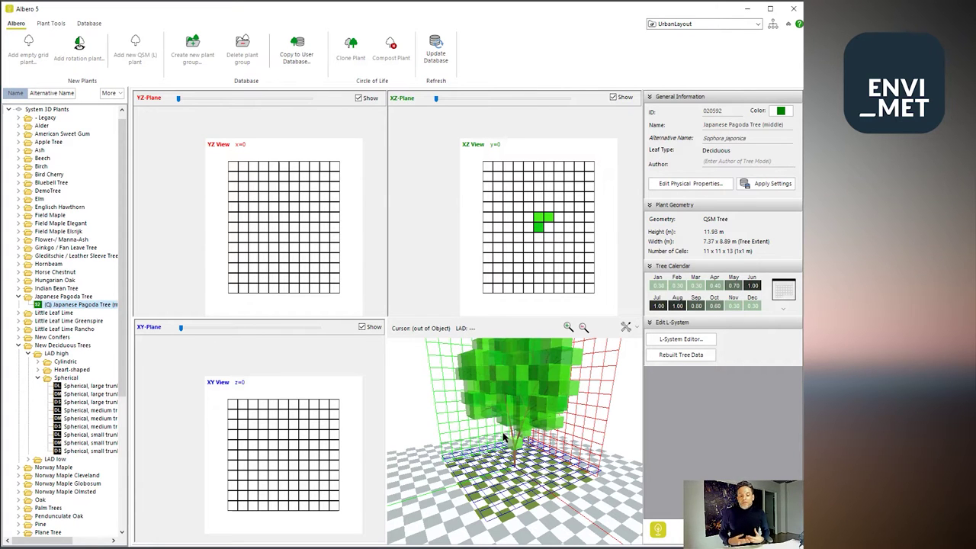
pyautogui.scroll(3, 515, 407)
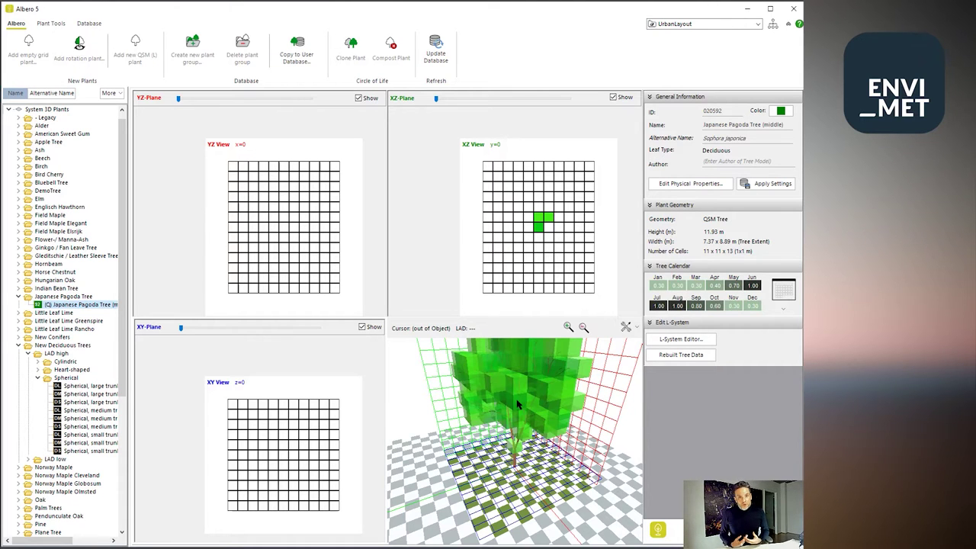
pyautogui.moveTo(509, 431); pyautogui.dragTo(573, 442)
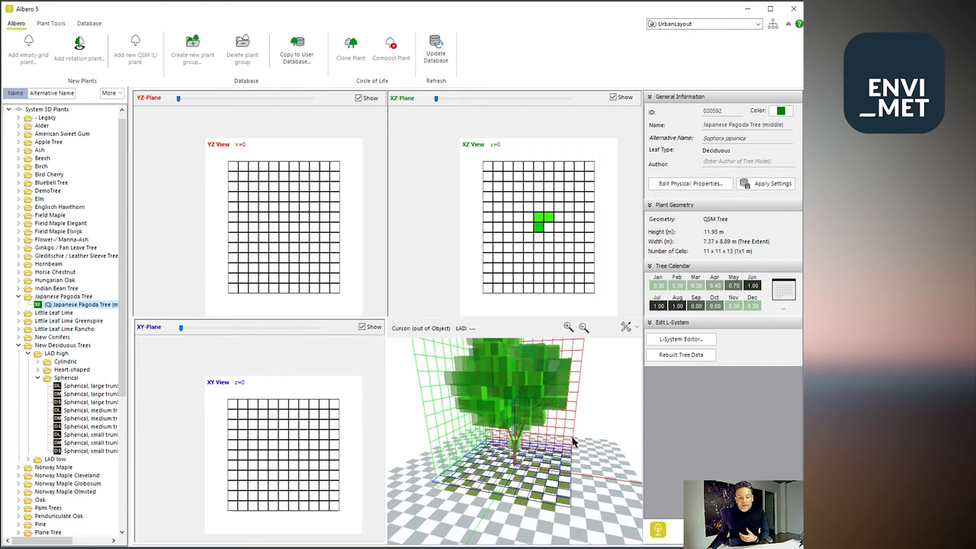
# Step: Hide the rastered leaves (LAD) in the 3D drawing options so only the tree skeleton is drawn
pyautogui.click(636, 328)
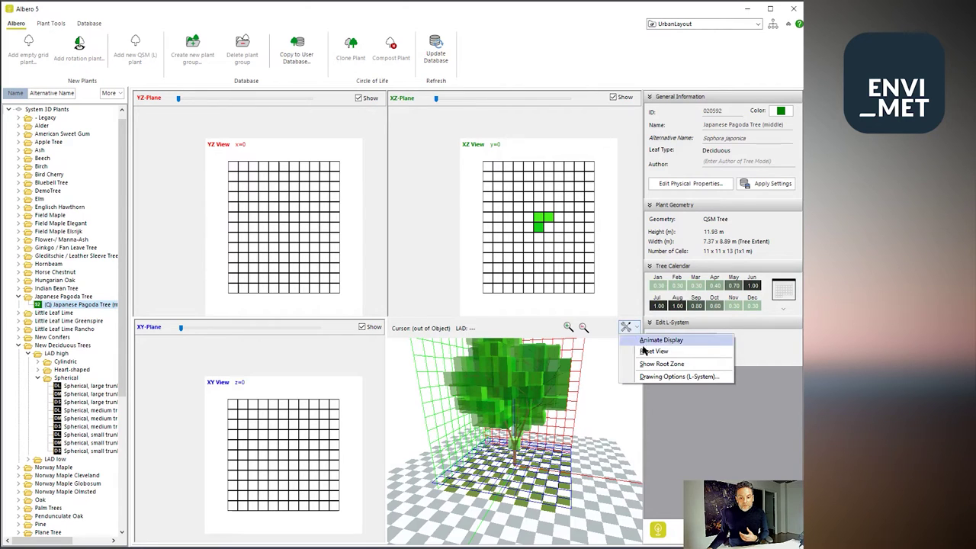
pyautogui.click(656, 378)
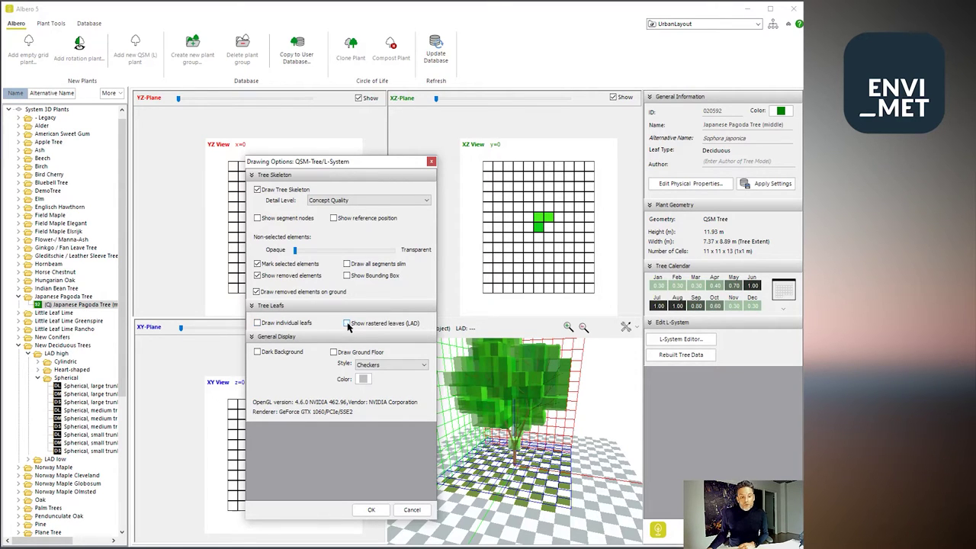
pyautogui.click(371, 510)
pyautogui.moveTo(531, 468)
pyautogui.mouseDown()
pyautogui.moveTo(473, 473)
pyautogui.moveTo(488, 457)
pyautogui.moveTo(503, 458)
pyautogui.moveTo(492, 469)
pyautogui.moveTo(539, 467)
pyautogui.mouseUp()
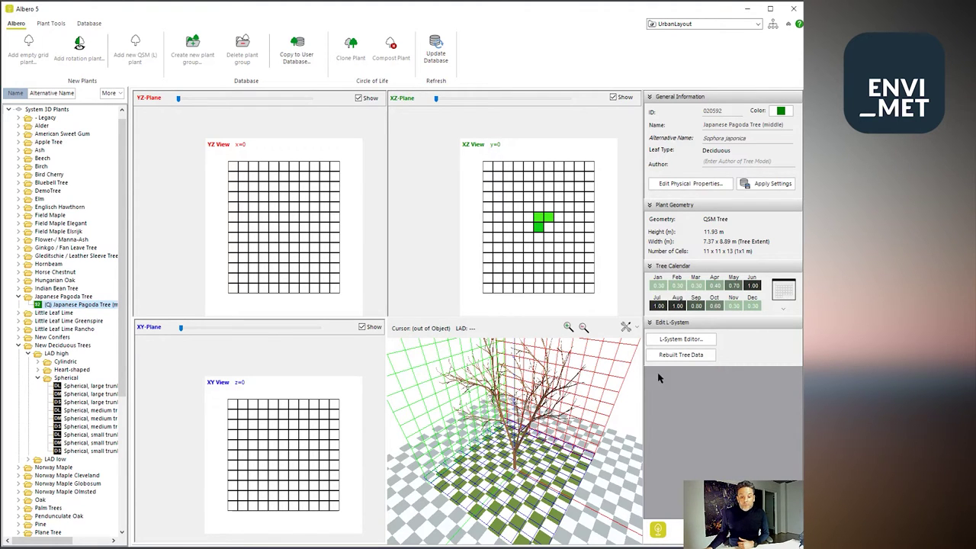
# Step: Enable the drawing of individual leaves on the tree skeleton in the L-System drawing options
pyautogui.click(637, 329)
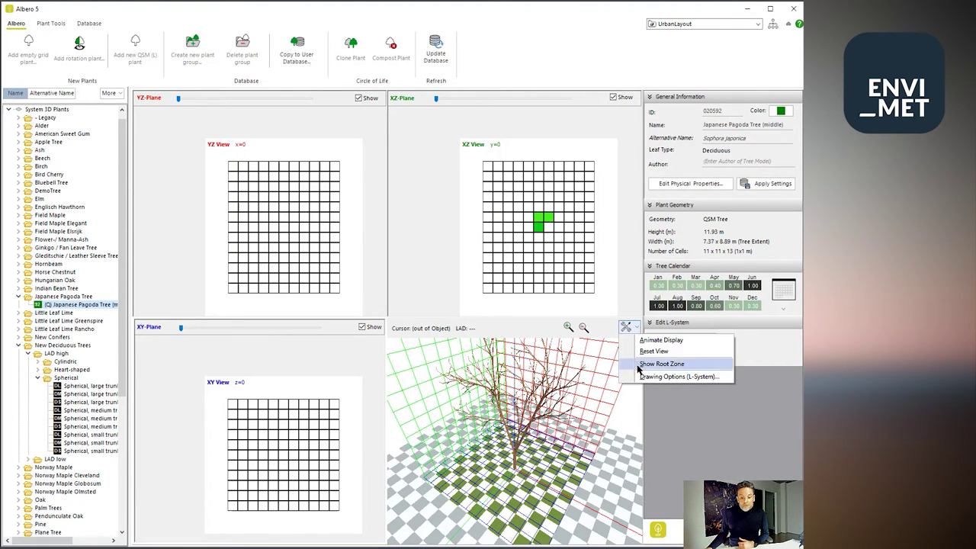
pyautogui.click(648, 376)
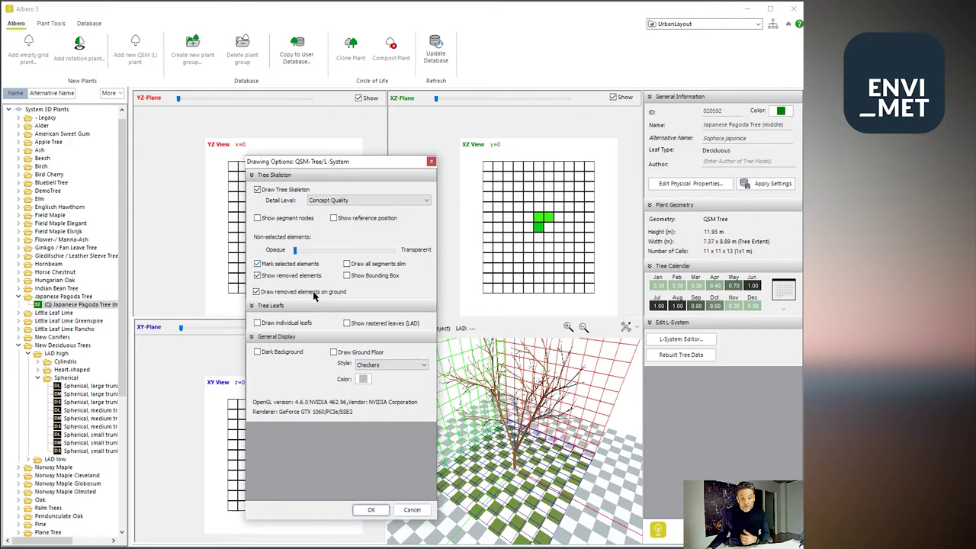
pyautogui.click(259, 324)
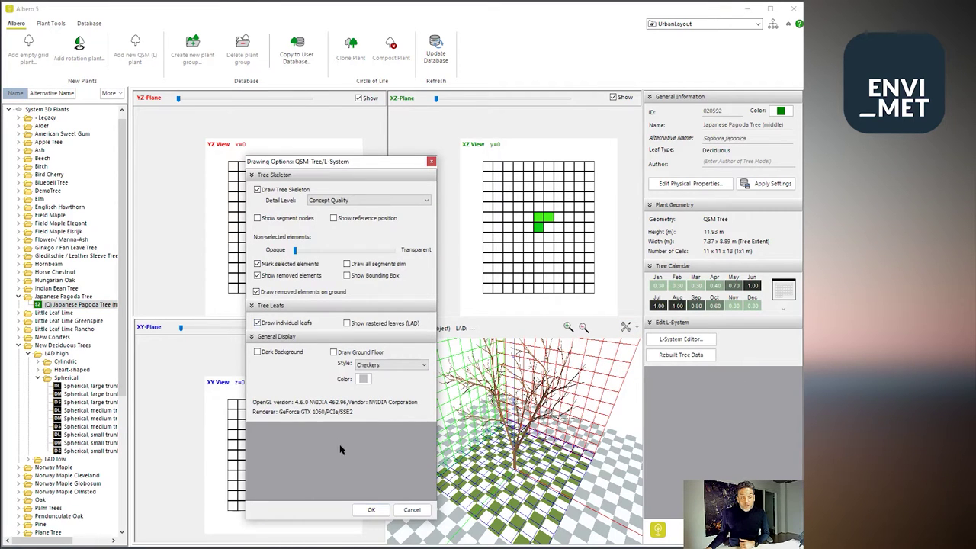
pyautogui.click(371, 509)
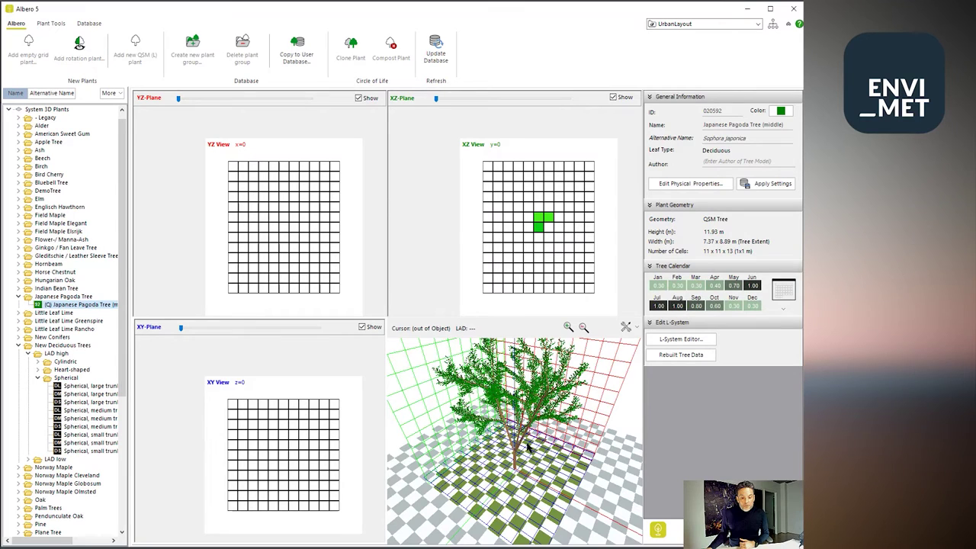
pyautogui.moveTo(526, 447); pyautogui.dragTo(535, 441)
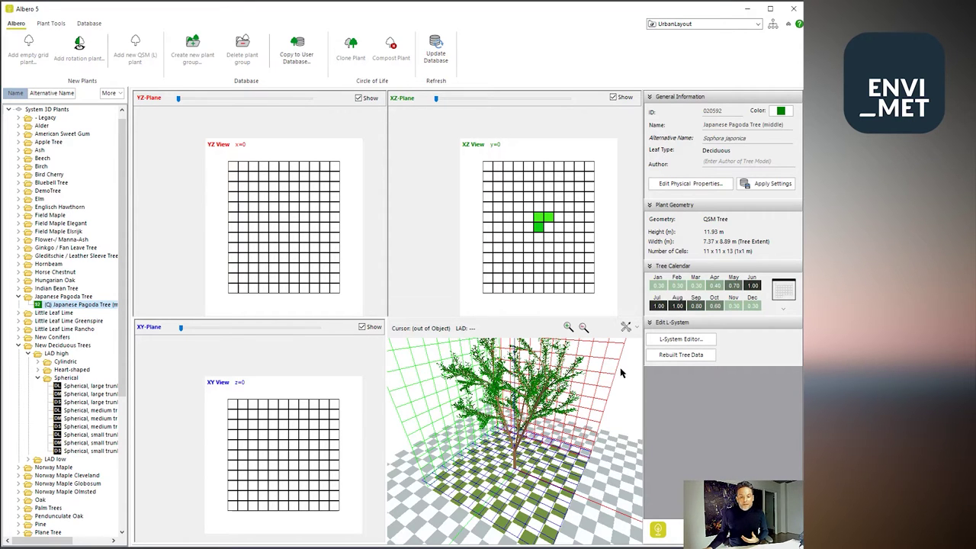
# Step: Show the rastered leaves (LAD) together with the individual leaves and inspect the tree crown up close
pyautogui.click(627, 328)
pyautogui.click(642, 377)
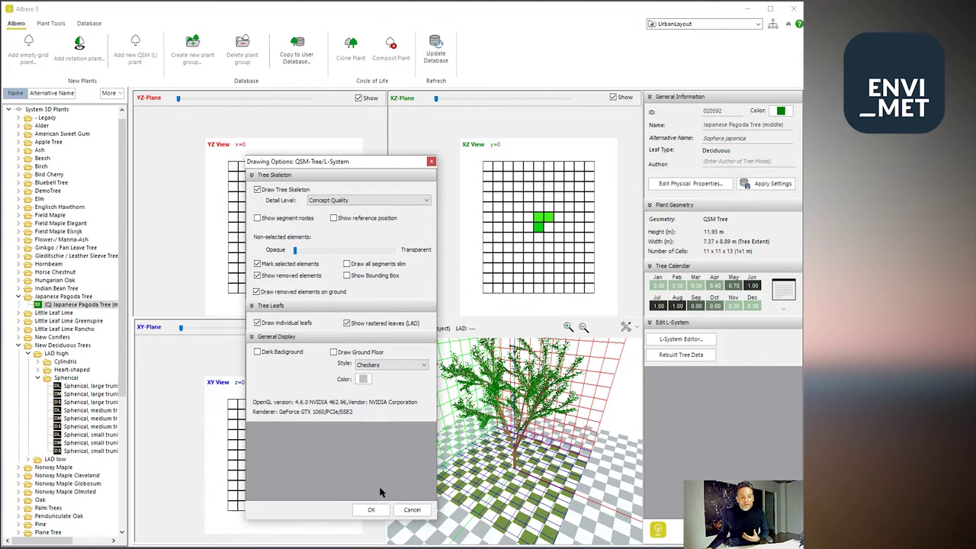
pyautogui.click(371, 509)
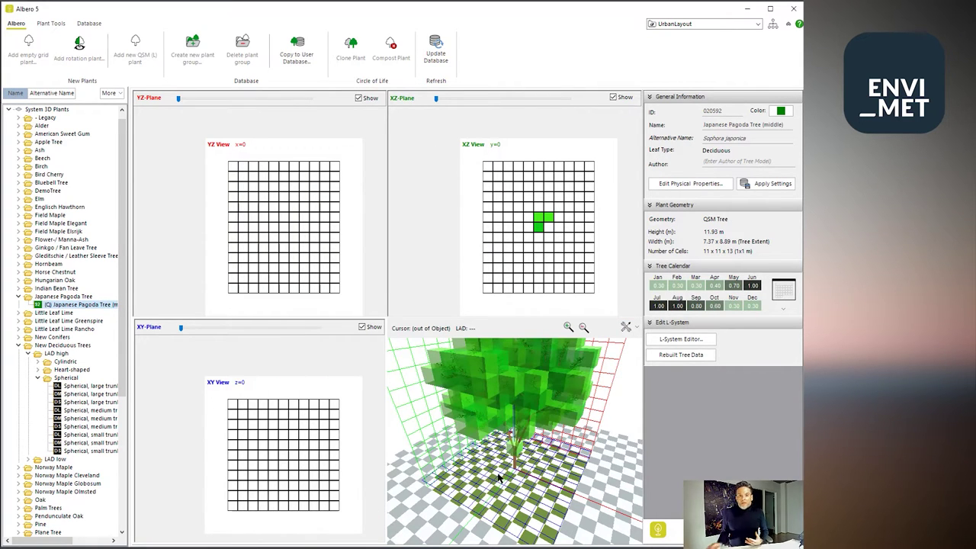
pyautogui.scroll(2, 499, 477)
pyautogui.moveTo(499, 476); pyautogui.dragTo(546, 466)
pyautogui.scroll(2, 546, 467)
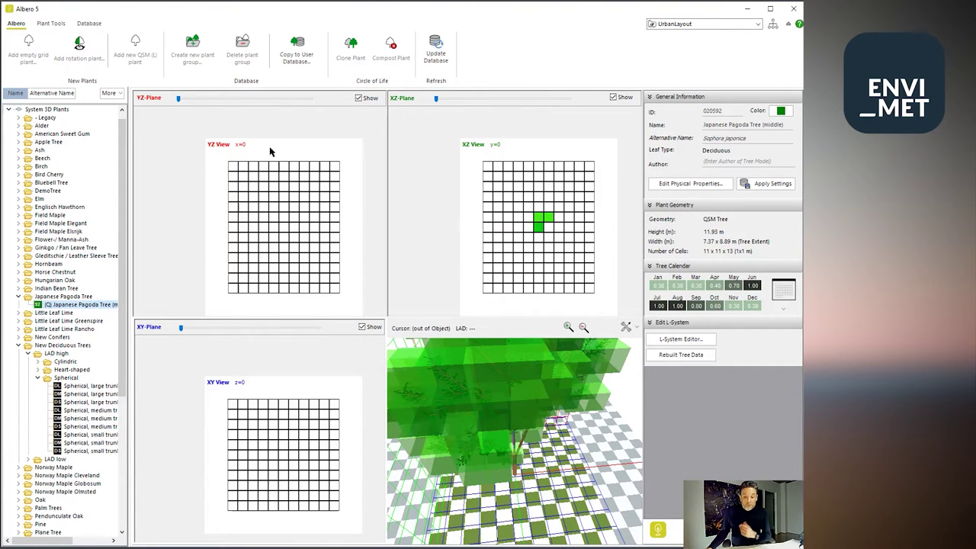
# Step: Open the pagoda tree in the L-System Editor and enlarge the editor window across the screen
pyautogui.click(681, 340)
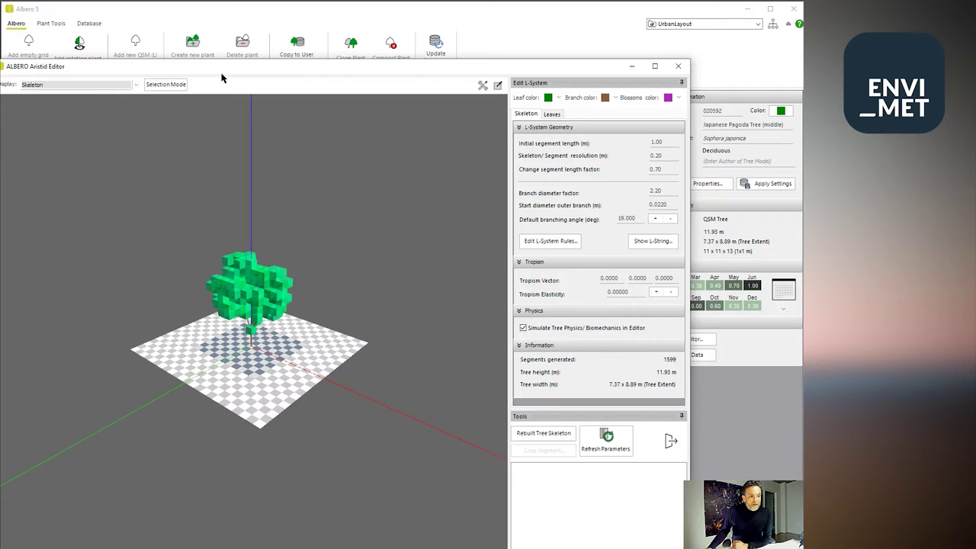
pyautogui.moveTo(222, 78); pyautogui.dragTo(232, 17)
pyautogui.moveTo(698, 427); pyautogui.dragTo(801, 427)
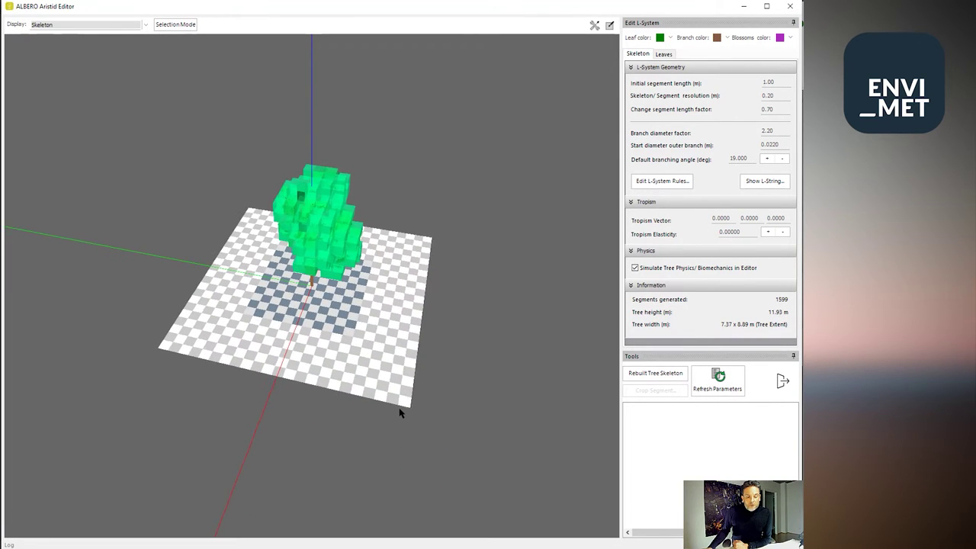
# Step: Disable both the individual leaves and the rastered leaves (LAD) in the L-System Editor's drawing options
pyautogui.click(608, 26)
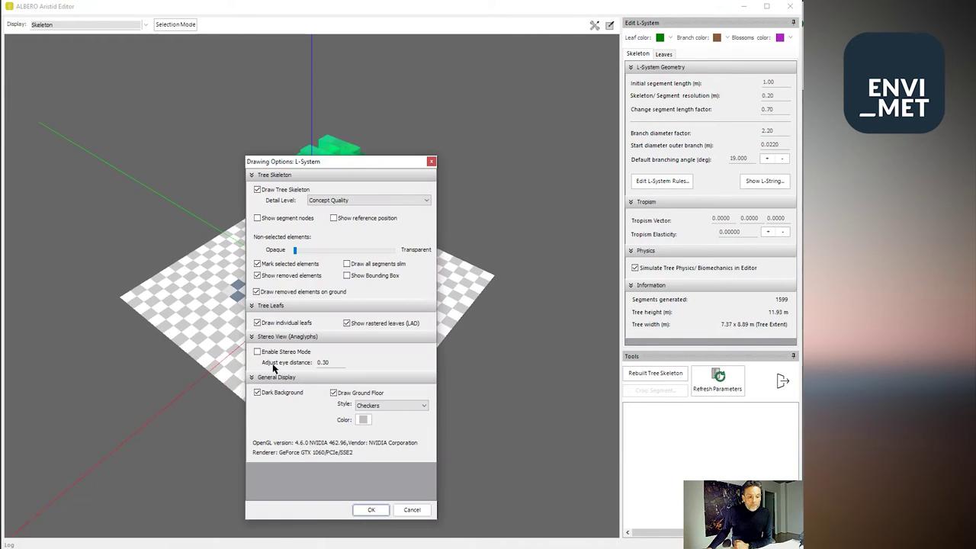
pyautogui.click(347, 323)
pyautogui.click(257, 323)
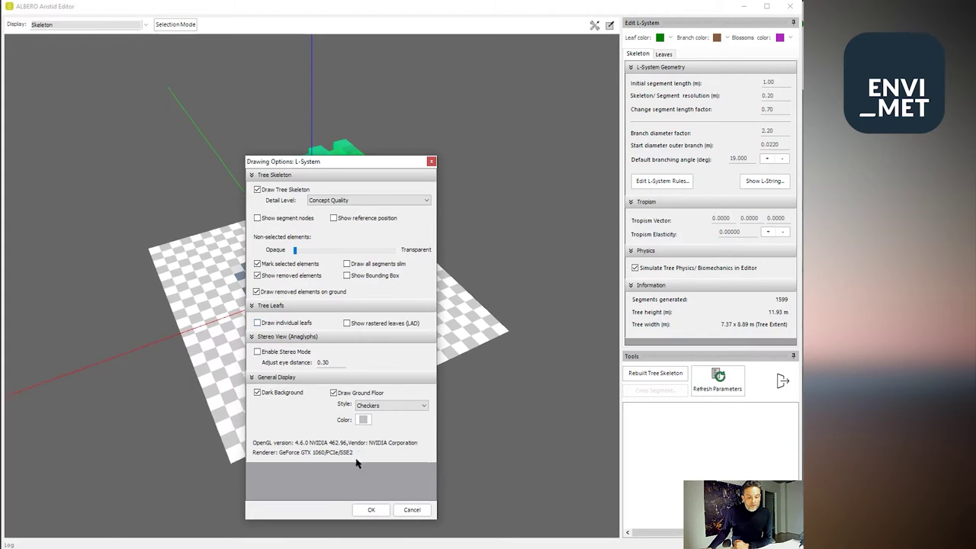
pyautogui.click(369, 509)
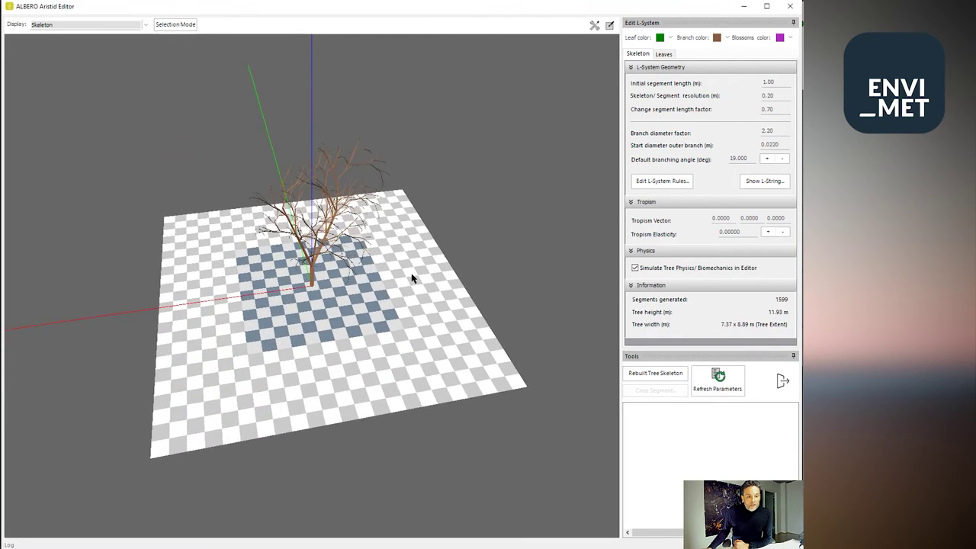
# Step: Set the tree skeleton's detail level to Best Quality in the L-System Editor's drawing options
pyautogui.click(595, 25)
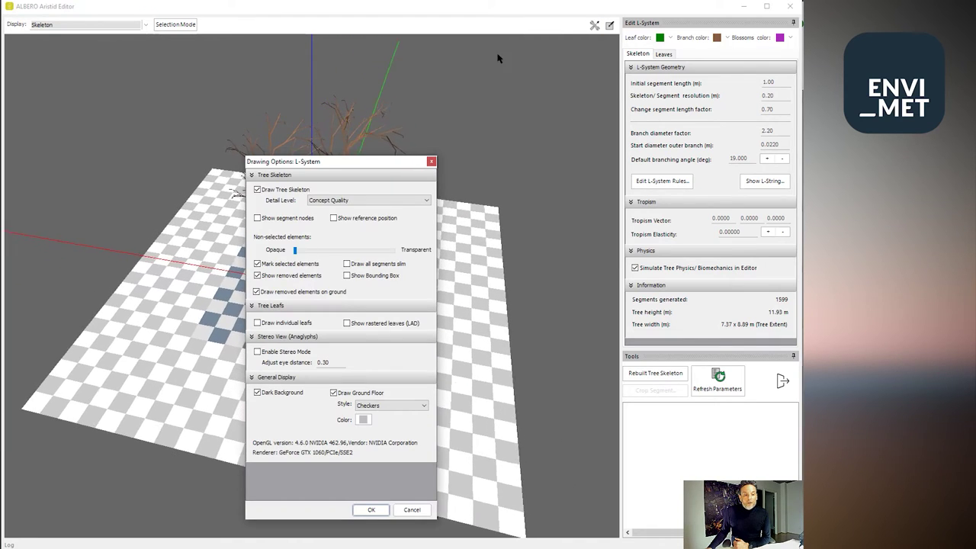
pyautogui.click(370, 202)
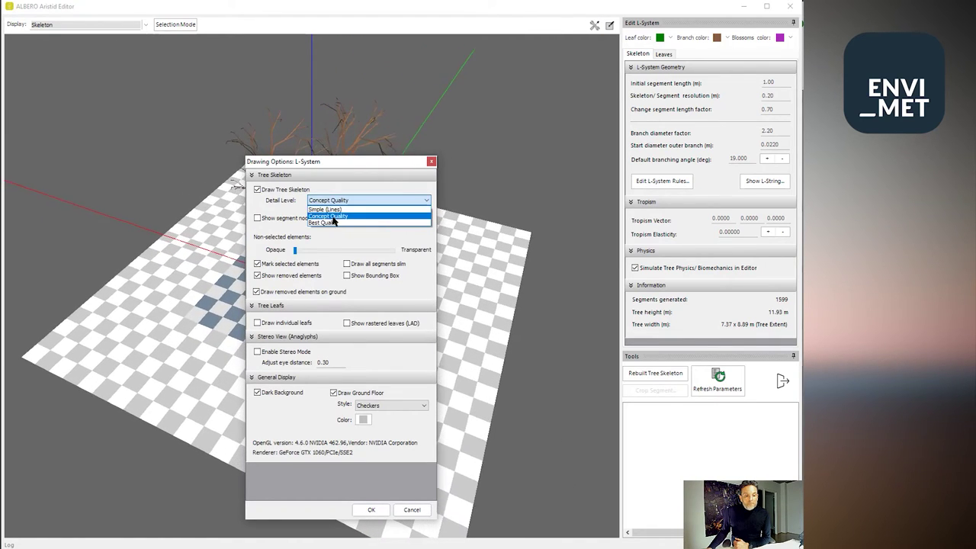
pyautogui.click(371, 224)
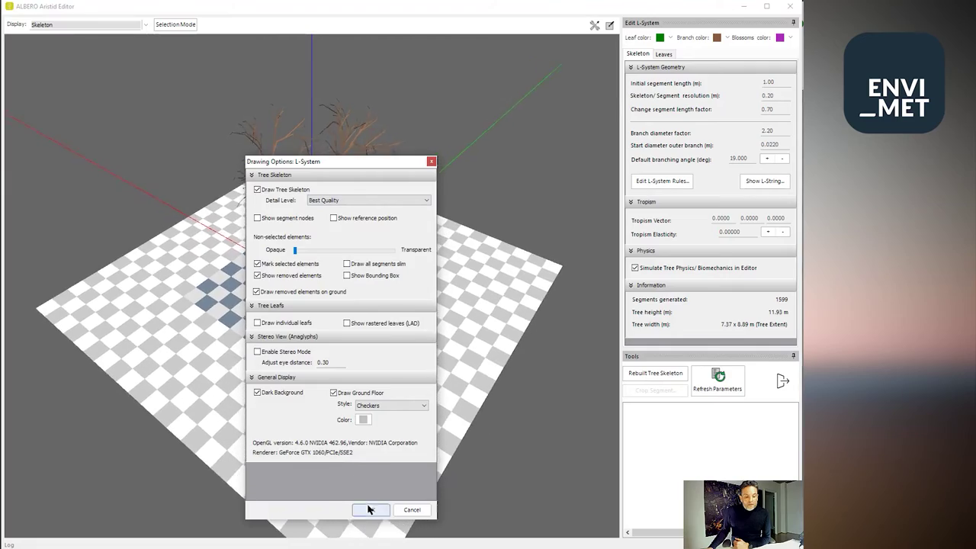
pyautogui.click(412, 509)
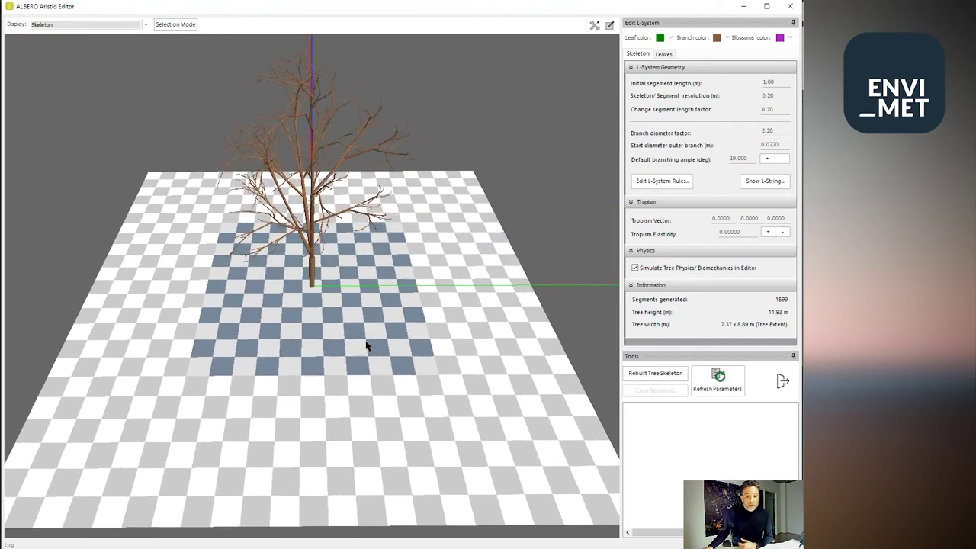
# Step: Examine the L-System Editor's drawing options for the tree skeleton, leaves, stereo view and general display
pyautogui.click(594, 25)
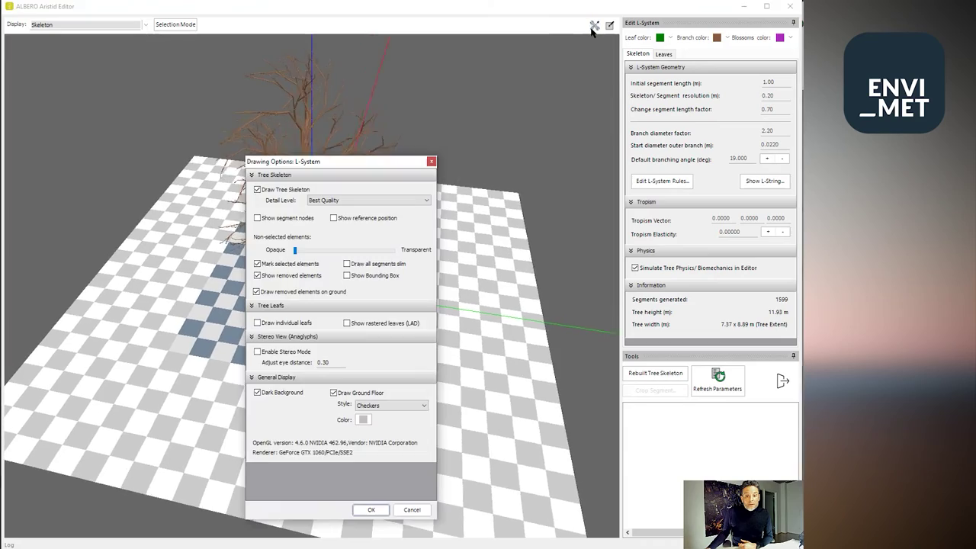
pyautogui.click(431, 162)
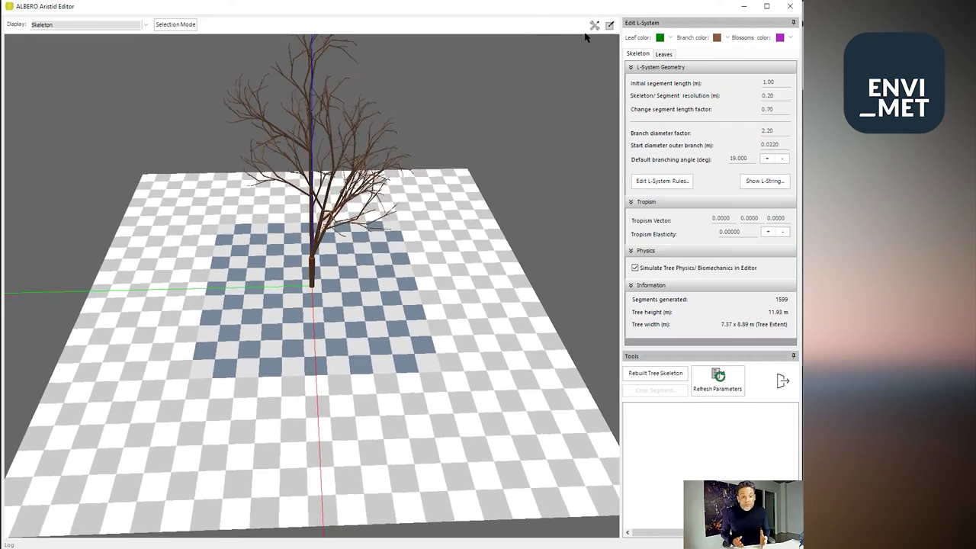
pyautogui.click(594, 26)
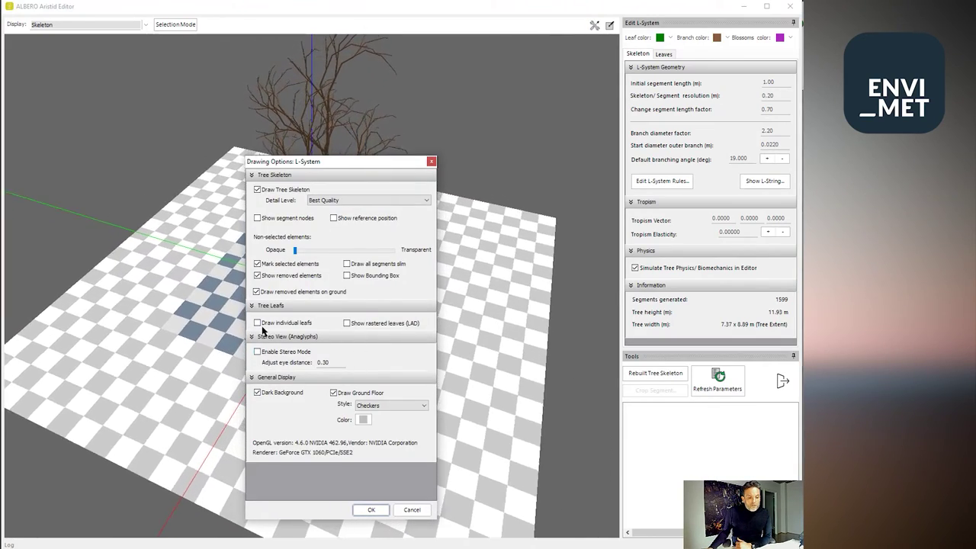
pyautogui.click(258, 263)
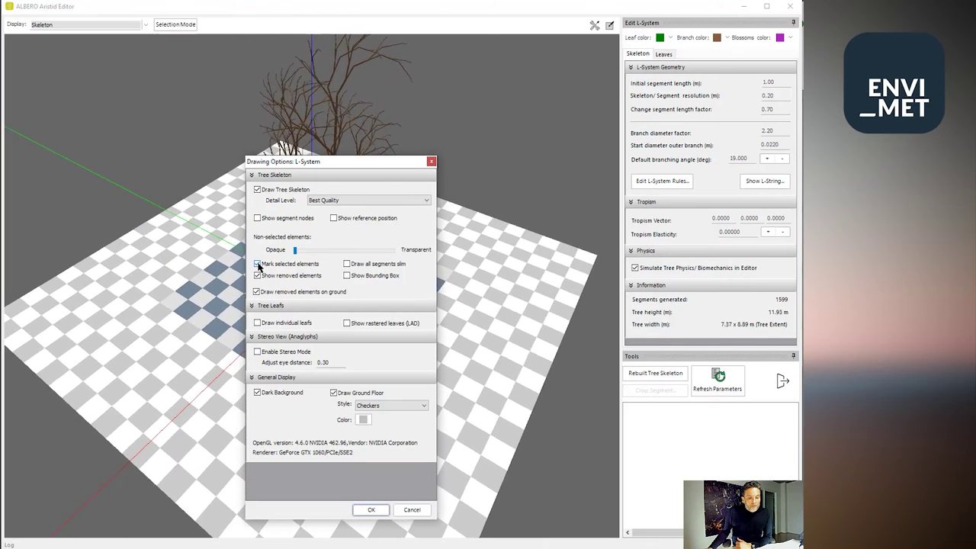
pyautogui.click(431, 161)
pyautogui.click(594, 25)
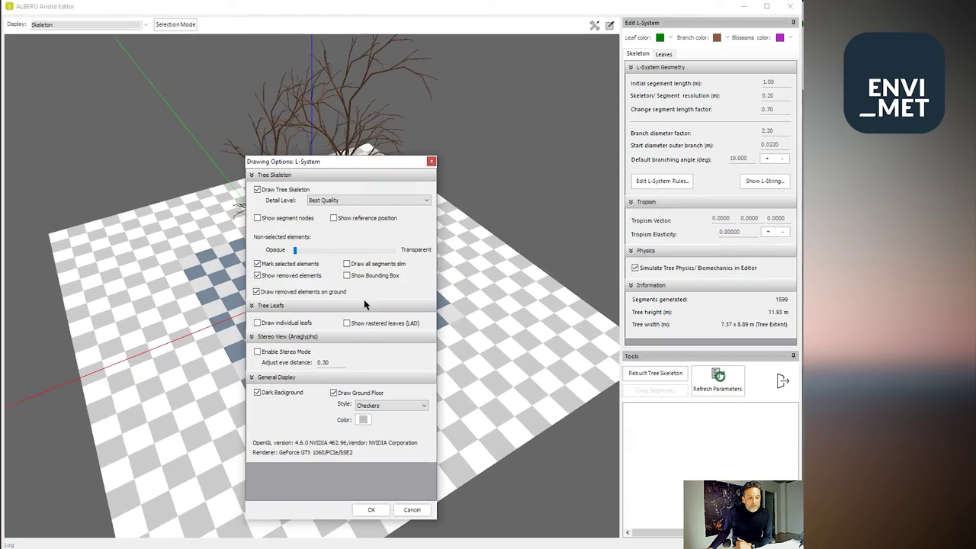
pyautogui.click(412, 509)
pyautogui.click(594, 26)
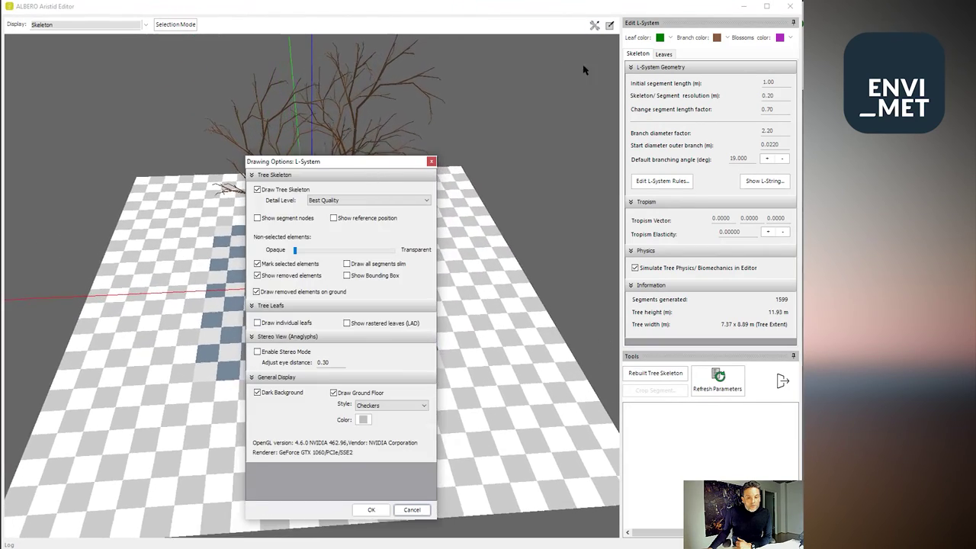
pyautogui.click(431, 162)
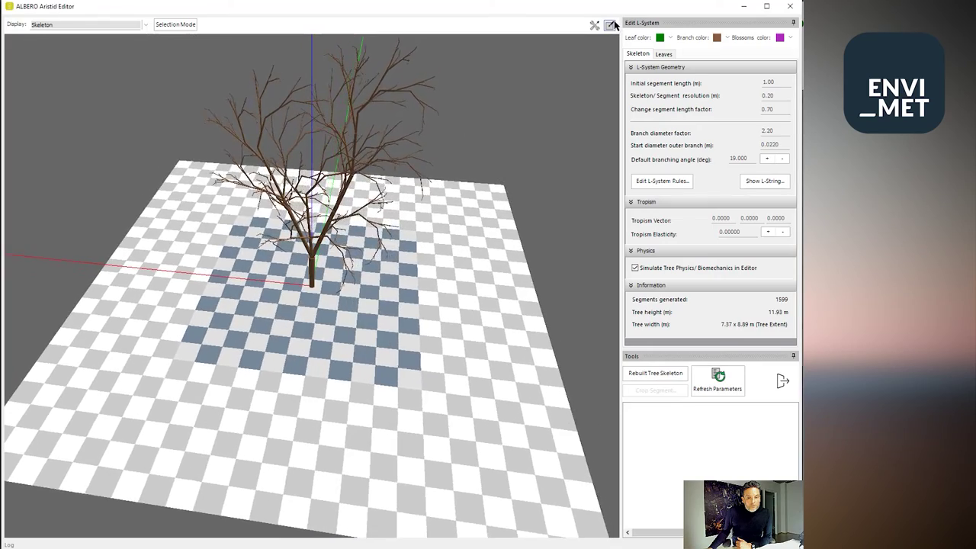
pyautogui.click(594, 26)
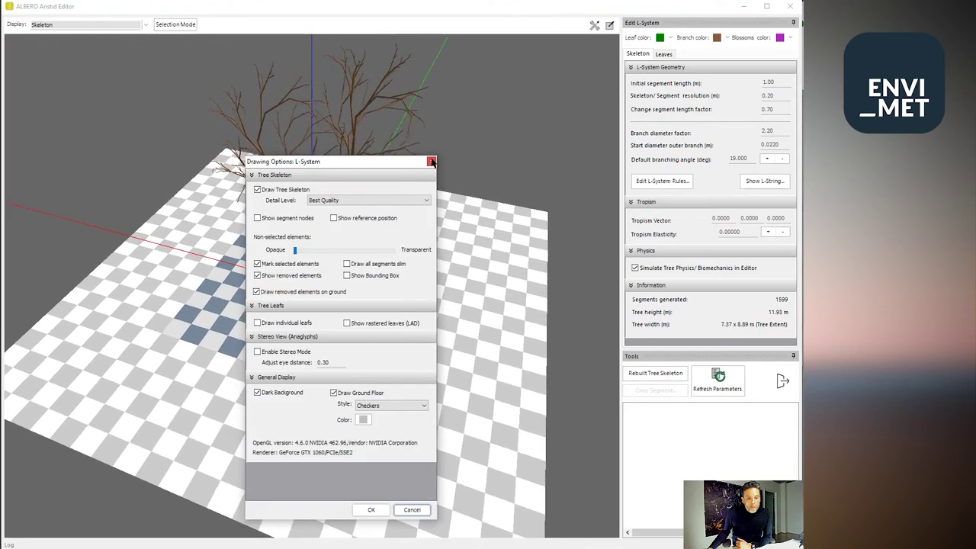
pyautogui.click(432, 162)
# Step: Inspect the bare tree skeleton from a lower viewing angle and up close around the trunk and main branches
pyautogui.rightClick(484, 139)
pyautogui.click(494, 145)
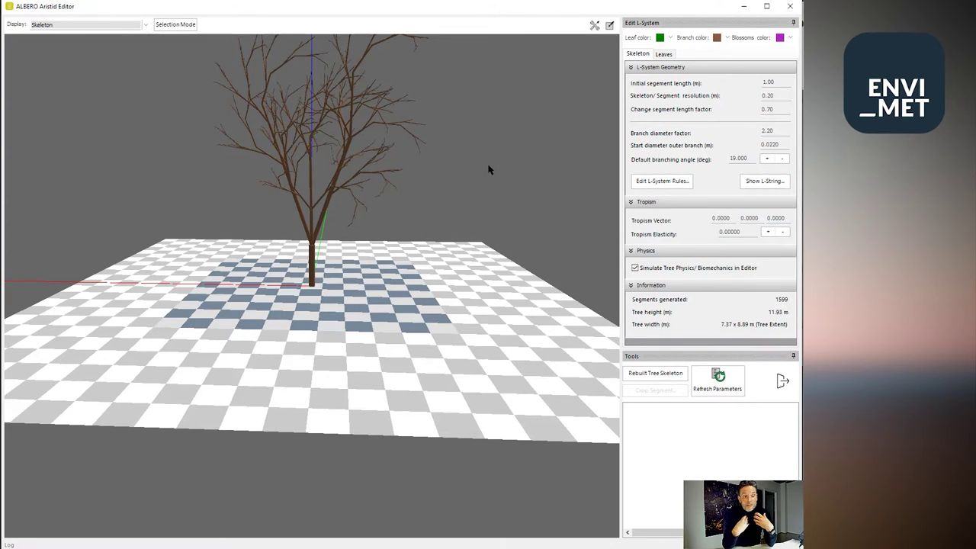
pyautogui.moveTo(488, 170); pyautogui.dragTo(388, 233)
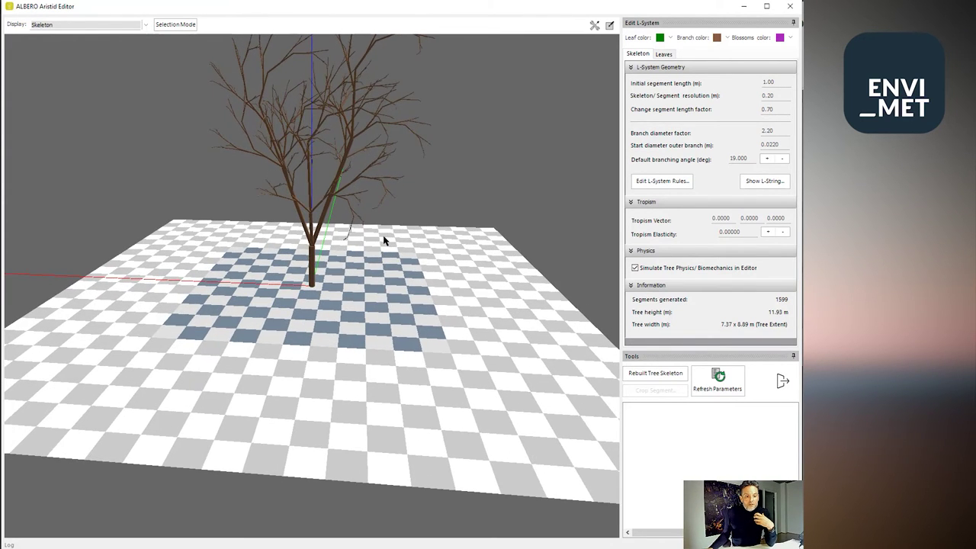
pyautogui.scroll(3, 384, 234)
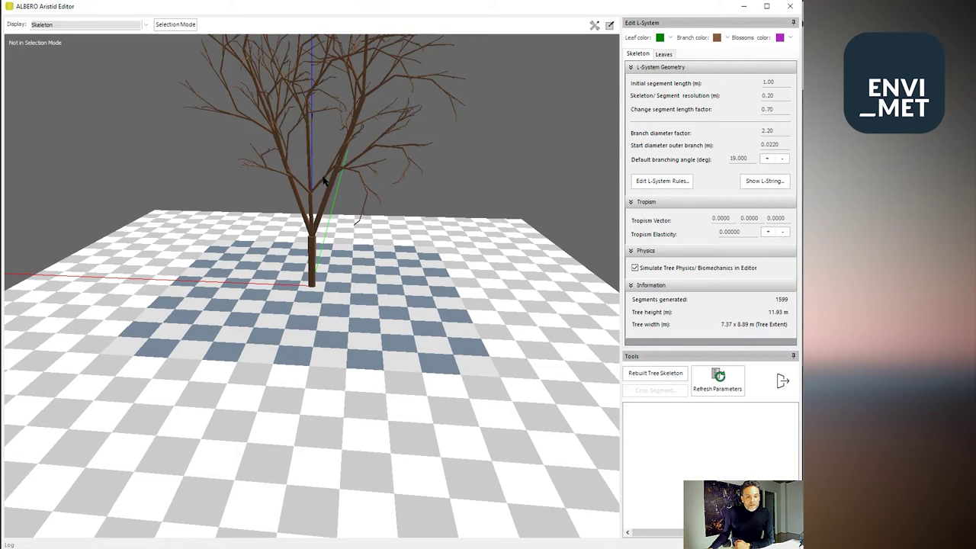
pyautogui.scroll(2, 318, 178)
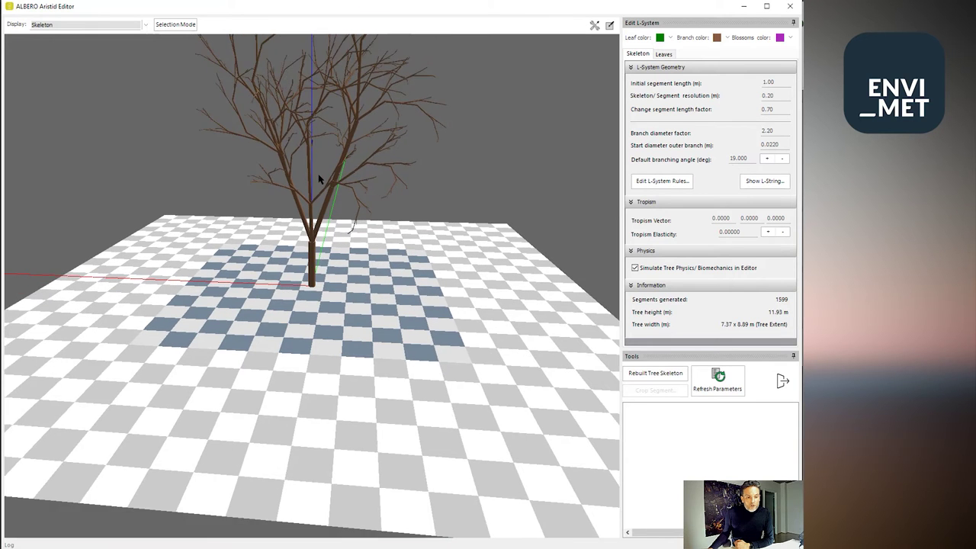
pyautogui.moveTo(319, 179); pyautogui.dragTo(324, 154)
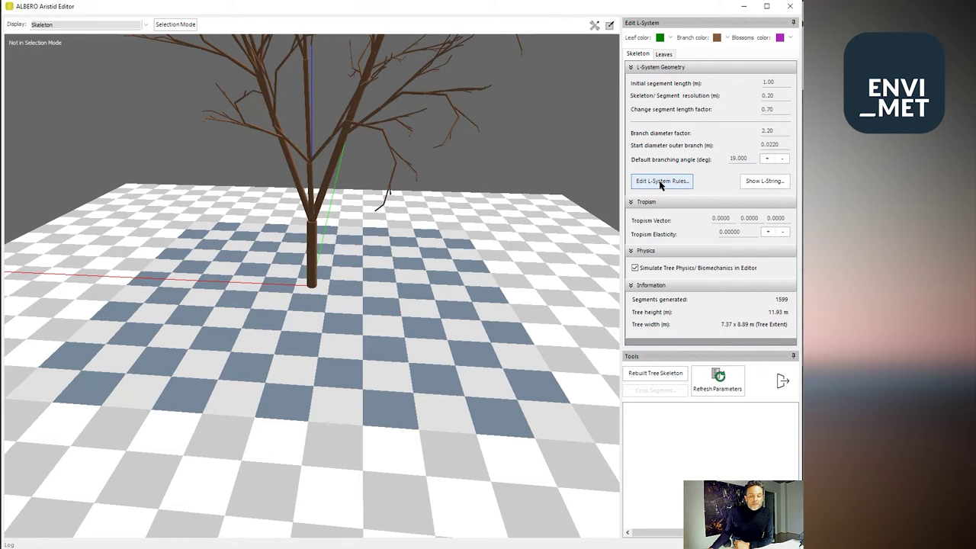
# Step: Open the tree's L-System rules for editing and read the whole axiom from beginning to end
pyautogui.click(660, 183)
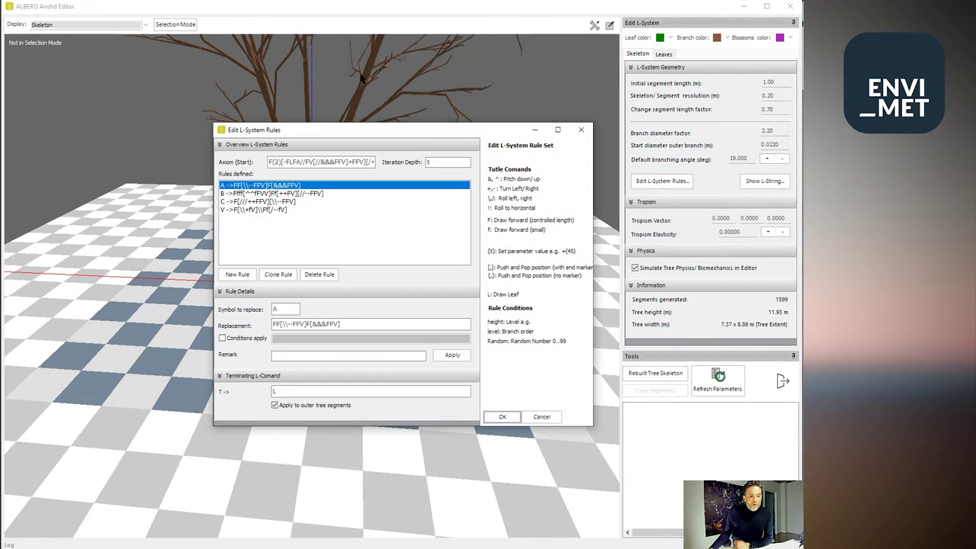
pyautogui.moveTo(360, 134); pyautogui.dragTo(341, 107)
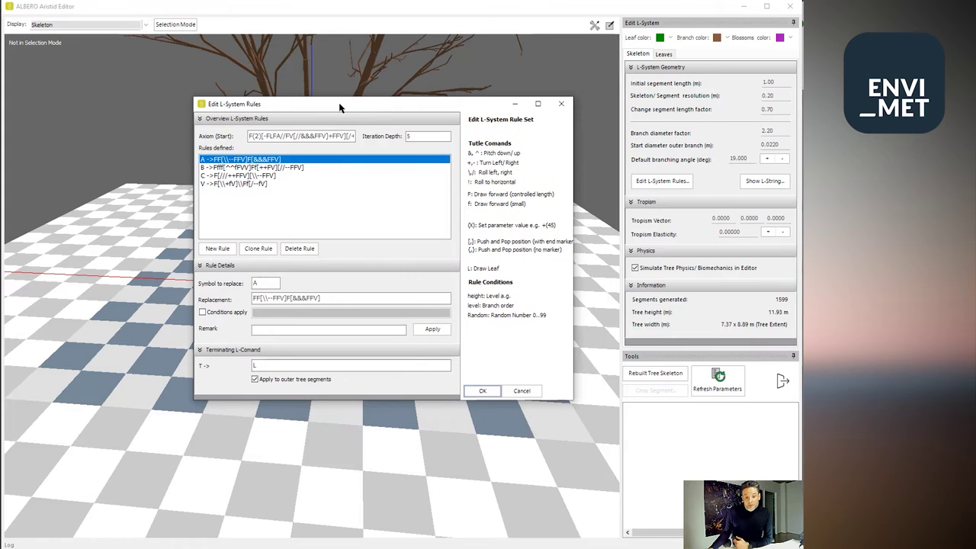
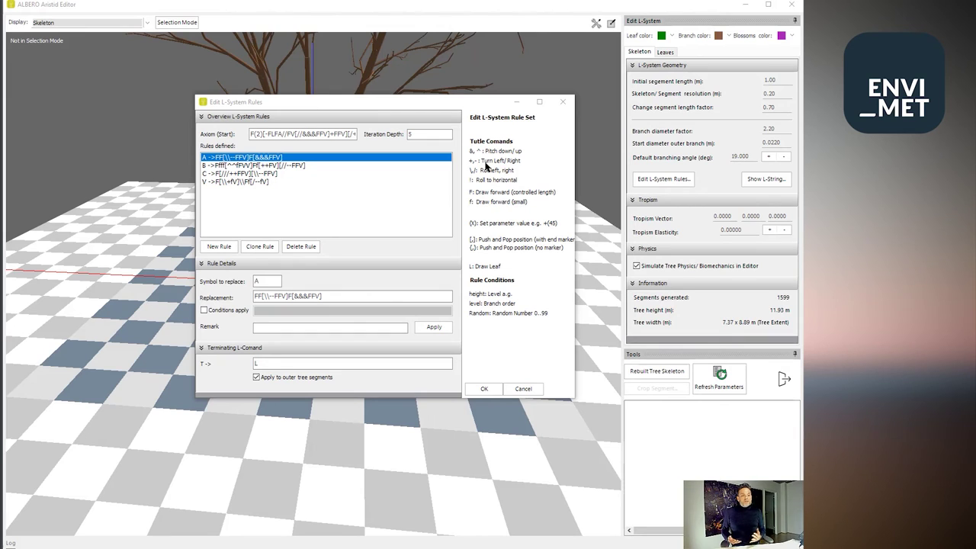
pyautogui.click(333, 134)
pyautogui.press('End')
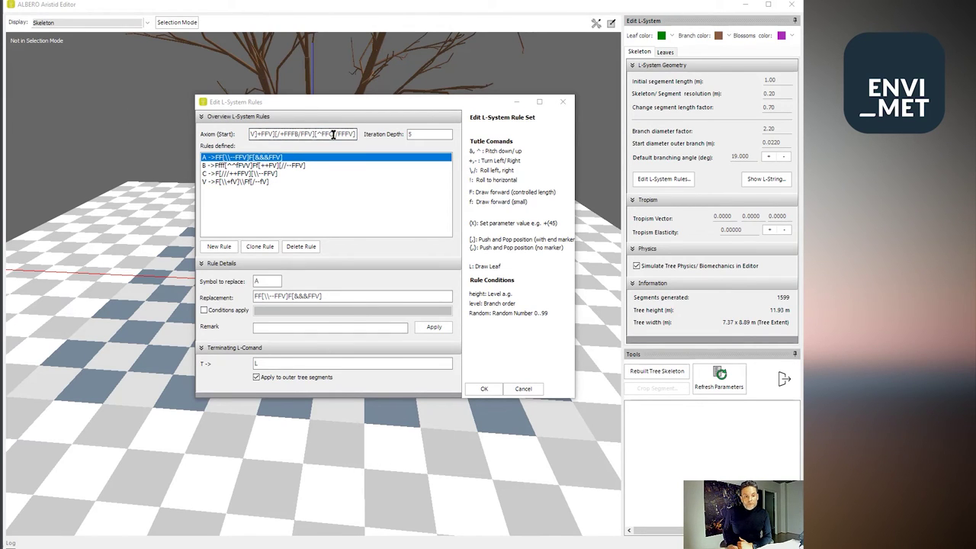
pyautogui.click(333, 134)
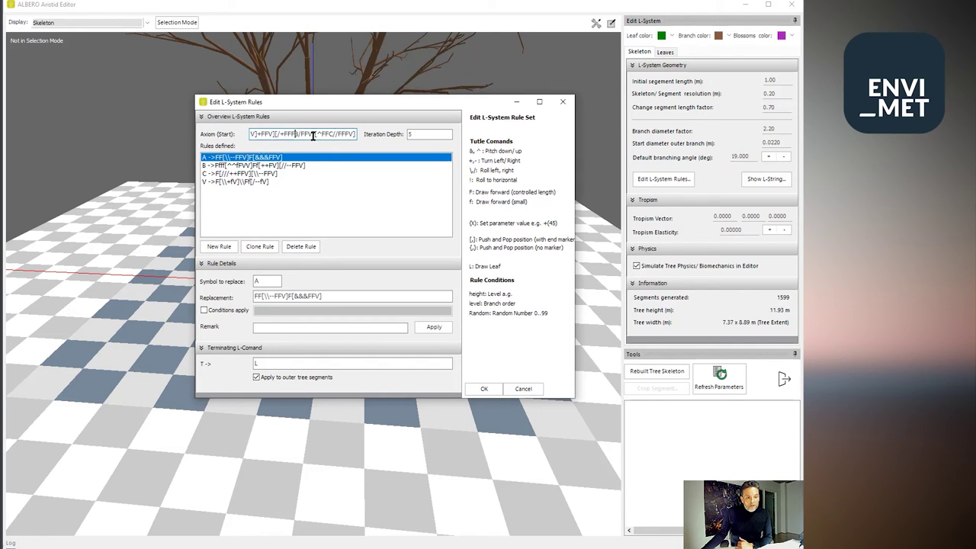
pyautogui.press('Home')
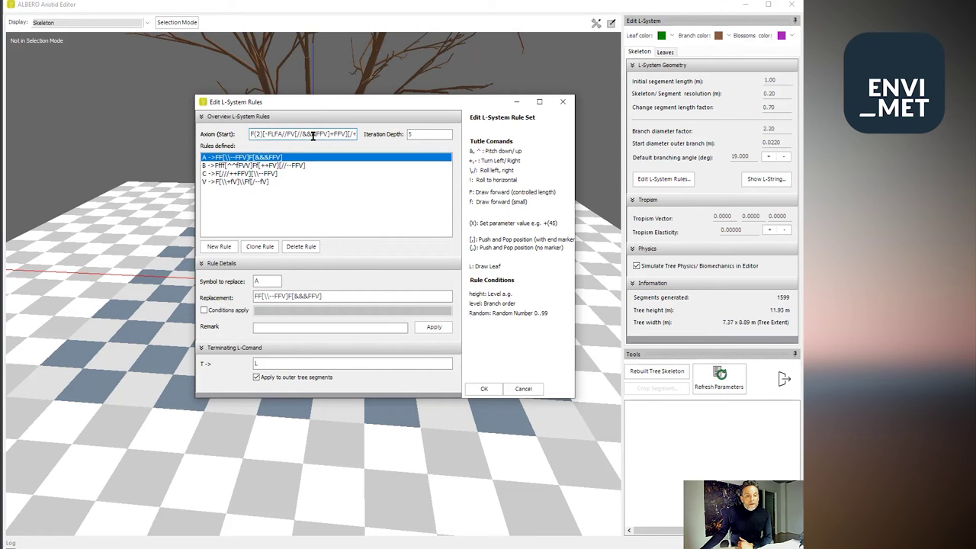
pyautogui.click(272, 133)
pyautogui.write('L')
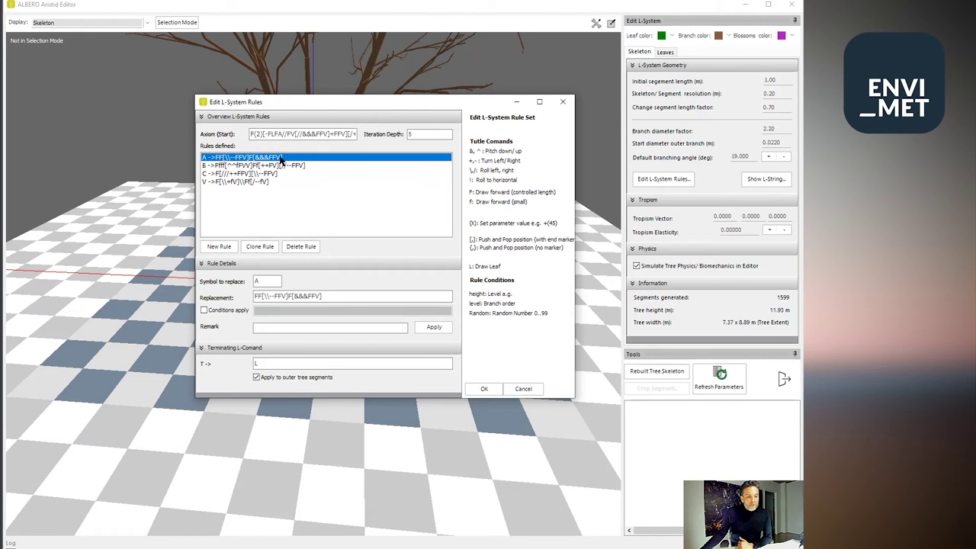
# Step: Review the replacement rules for symbols B, C and V and the iteration depth, and accept the rule set
pyautogui.click(232, 165)
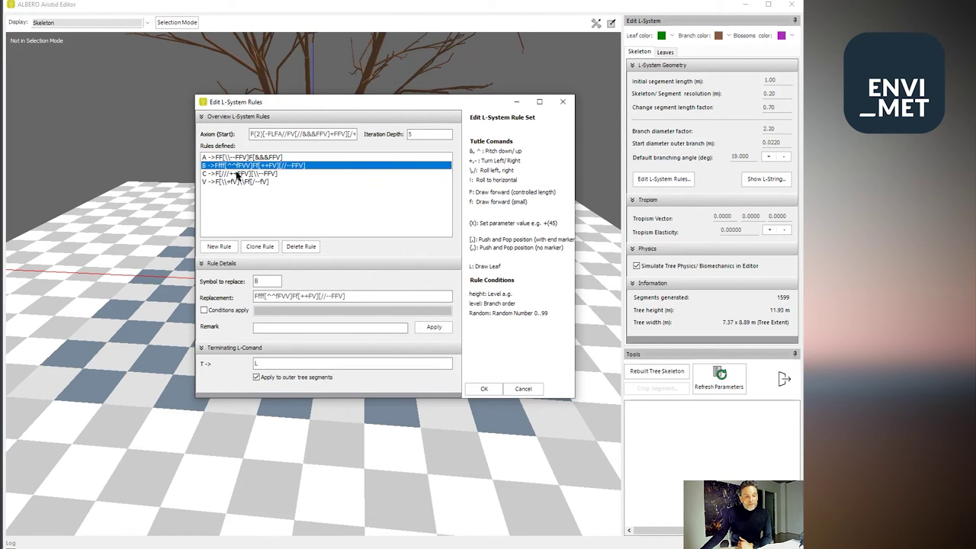
pyautogui.click(237, 174)
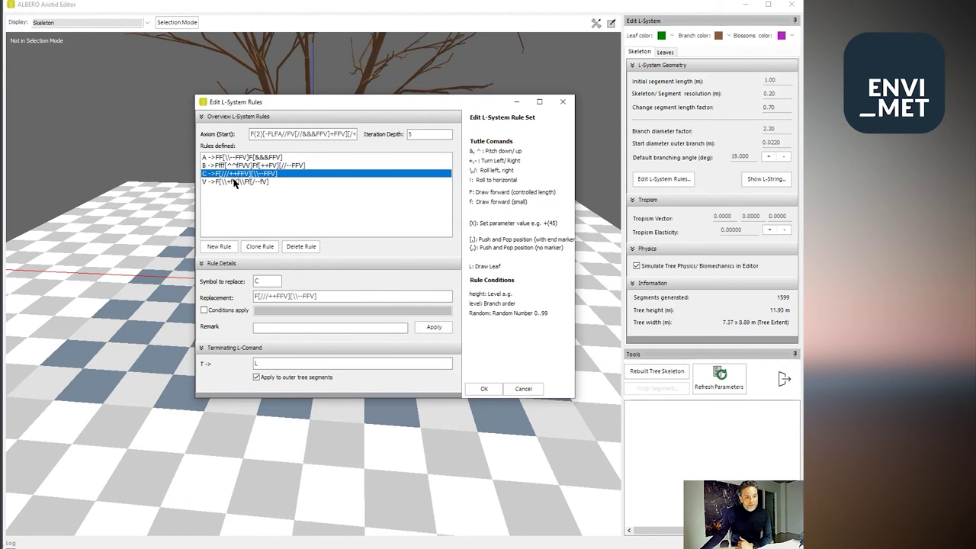
pyautogui.click(234, 183)
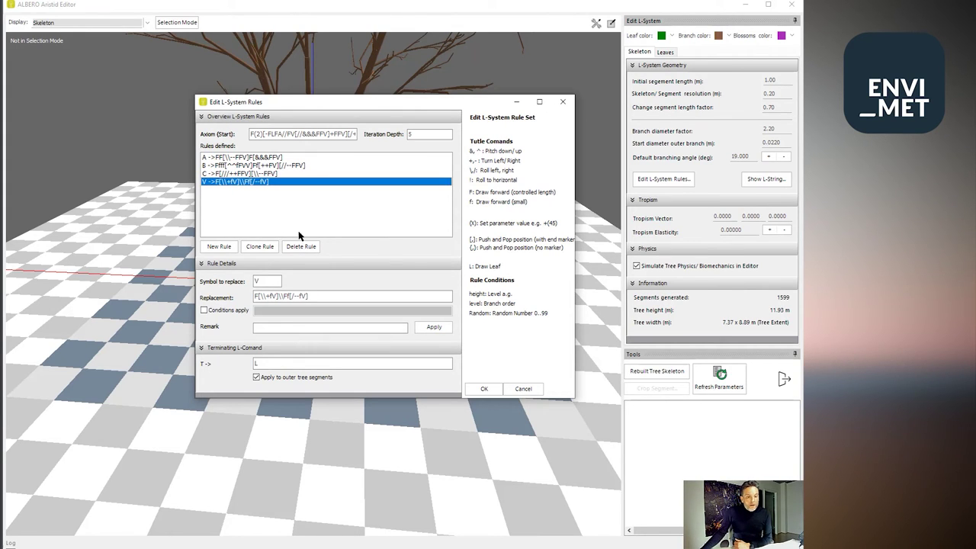
pyautogui.click(410, 133)
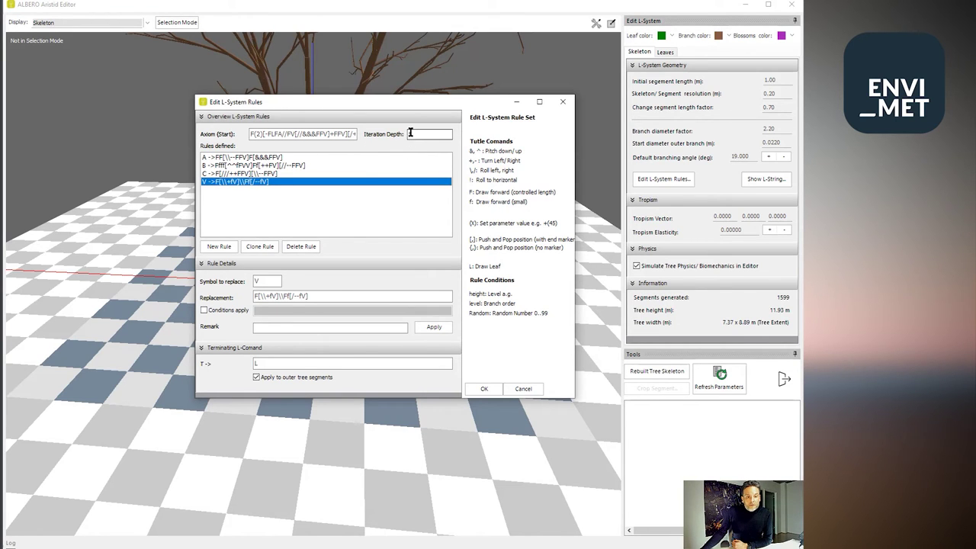
pyautogui.moveTo(390, 104); pyautogui.dragTo(309, 126)
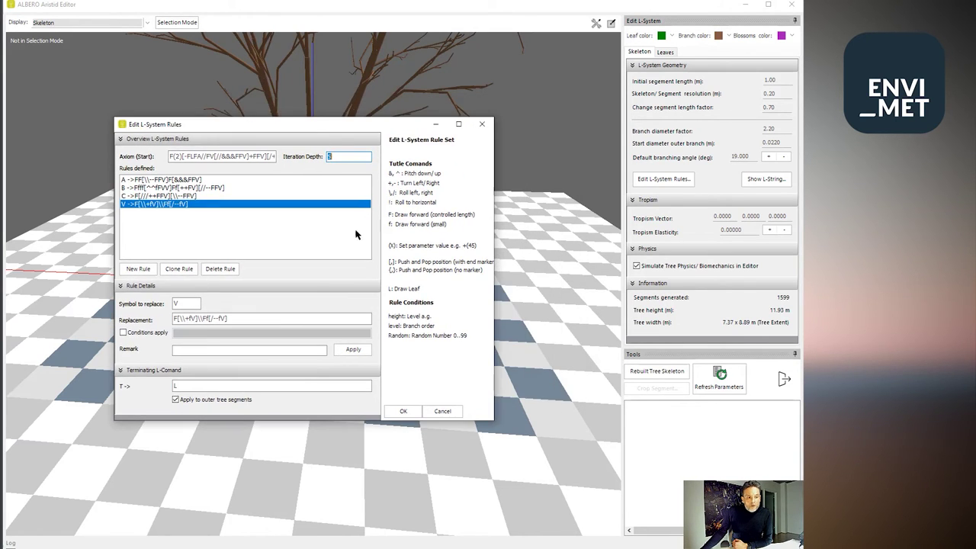
pyautogui.click(402, 412)
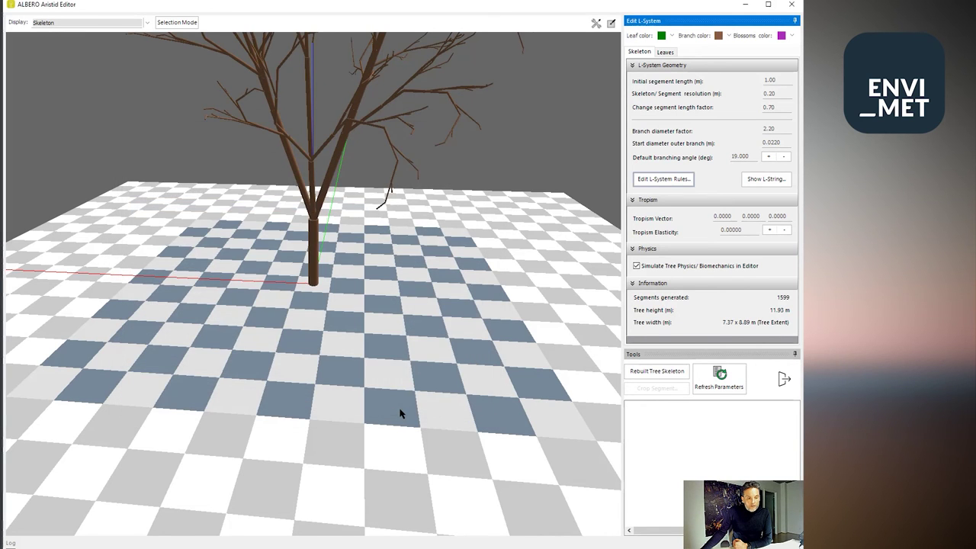
# Step: Display the tree's final L-command string and read through it from beginning to end
pyautogui.scroll(3, 391, 325)
pyautogui.scroll(-3, 383, 328)
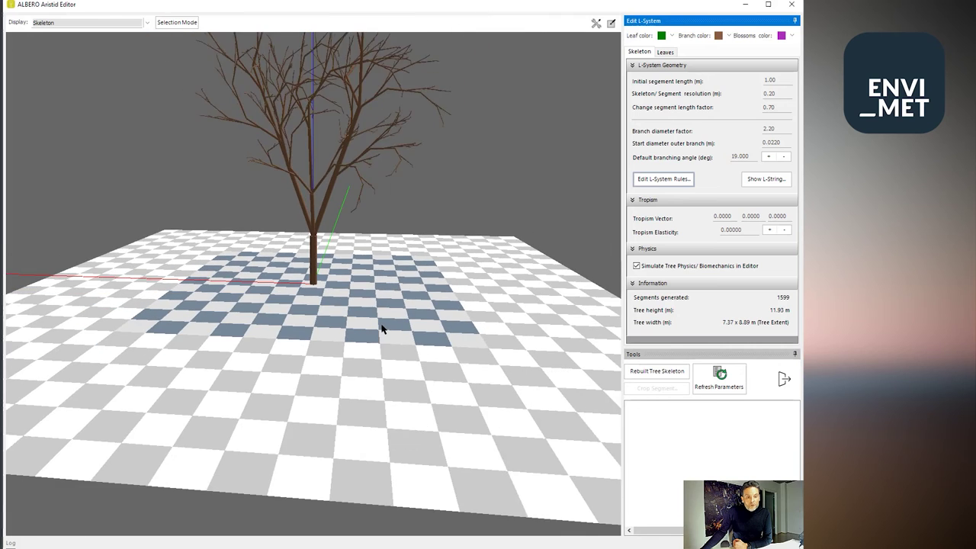
pyautogui.moveTo(381, 327); pyautogui.dragTo(359, 342, button='middle')
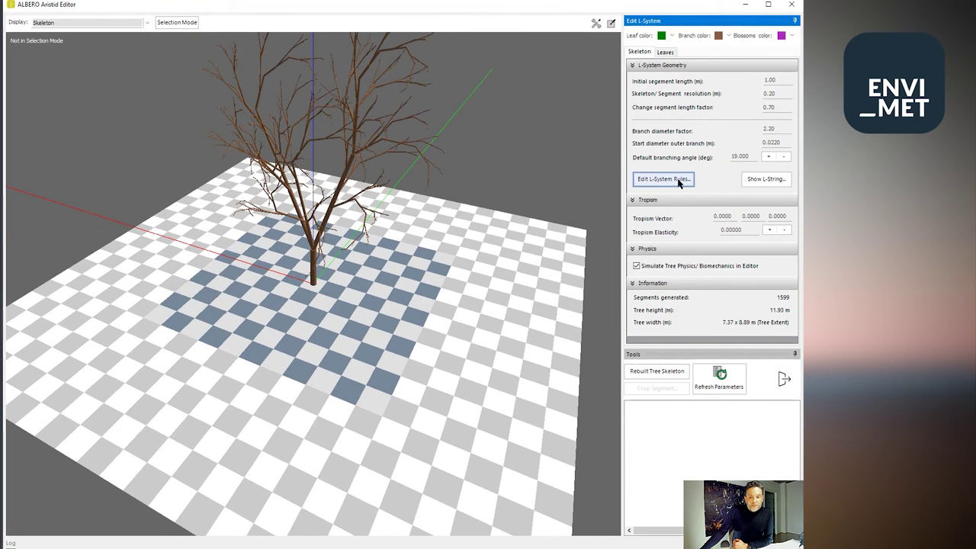
pyautogui.click(751, 181)
pyautogui.moveTo(399, 196); pyautogui.dragTo(422, 116)
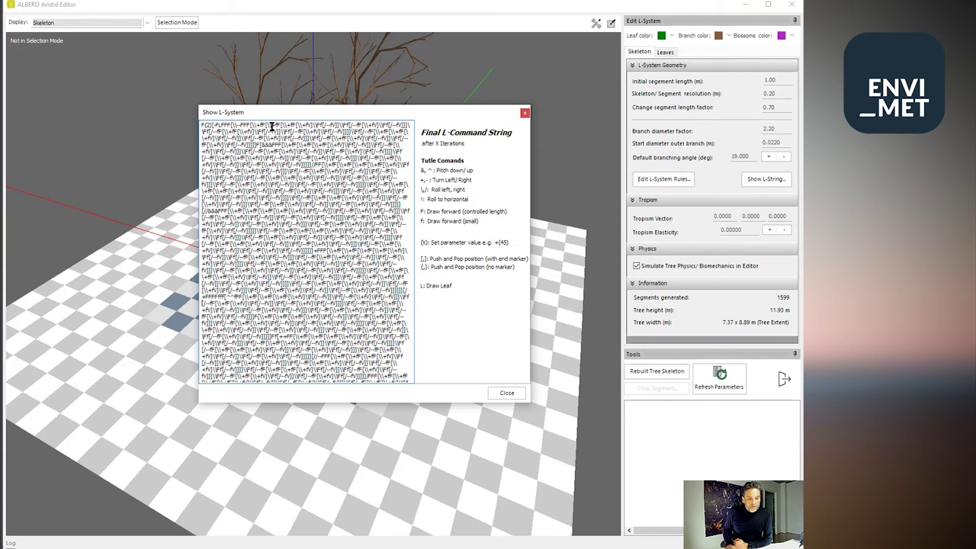
pyautogui.scroll(-10, 271, 128)
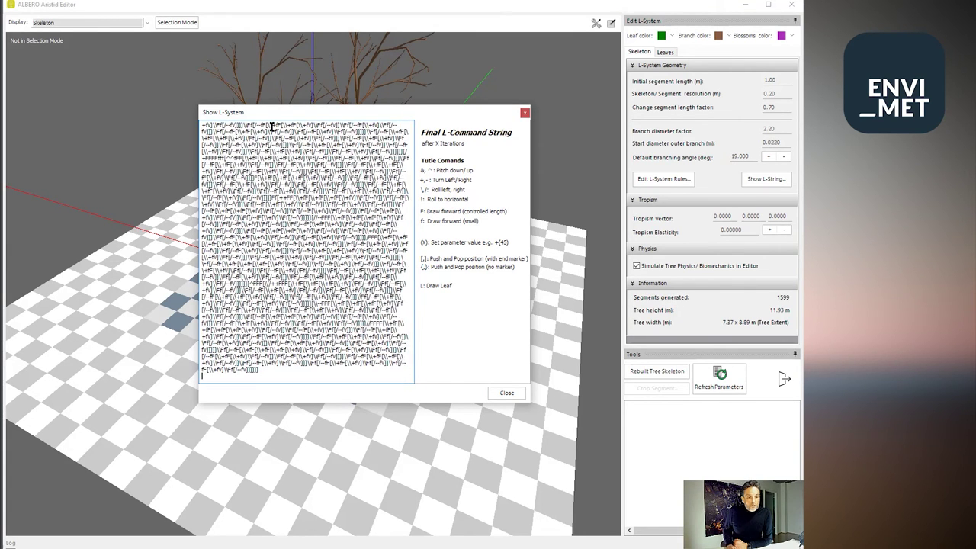
pyautogui.scroll(10, 272, 127)
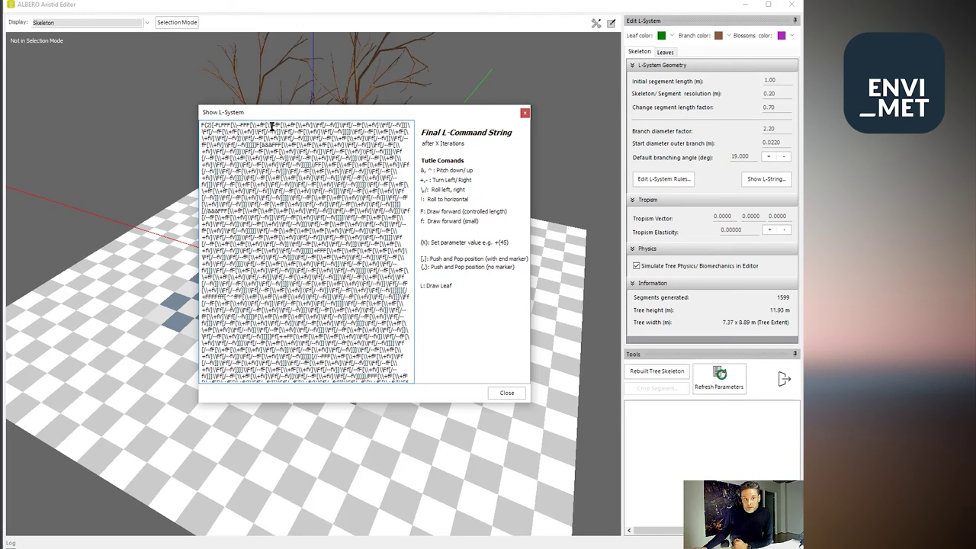
pyautogui.click(524, 112)
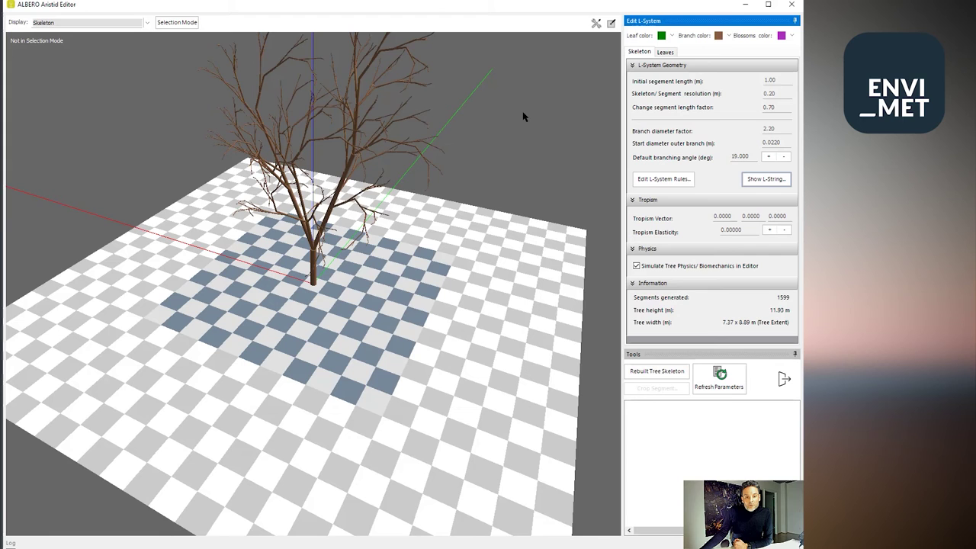
# Step: Set the iteration depth in the tree's L-System rules to 3
pyautogui.click(664, 179)
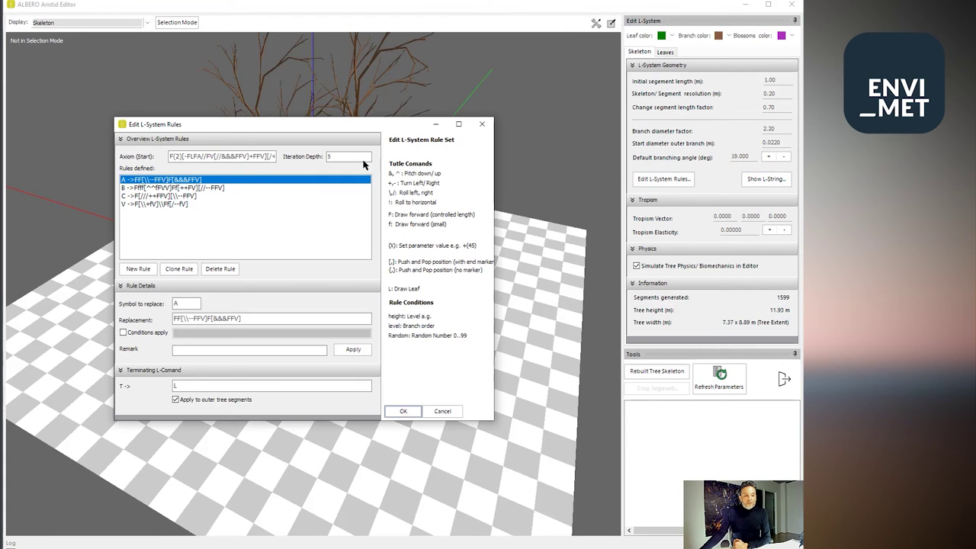
pyautogui.doubleClick(335, 156)
pyautogui.write('3')
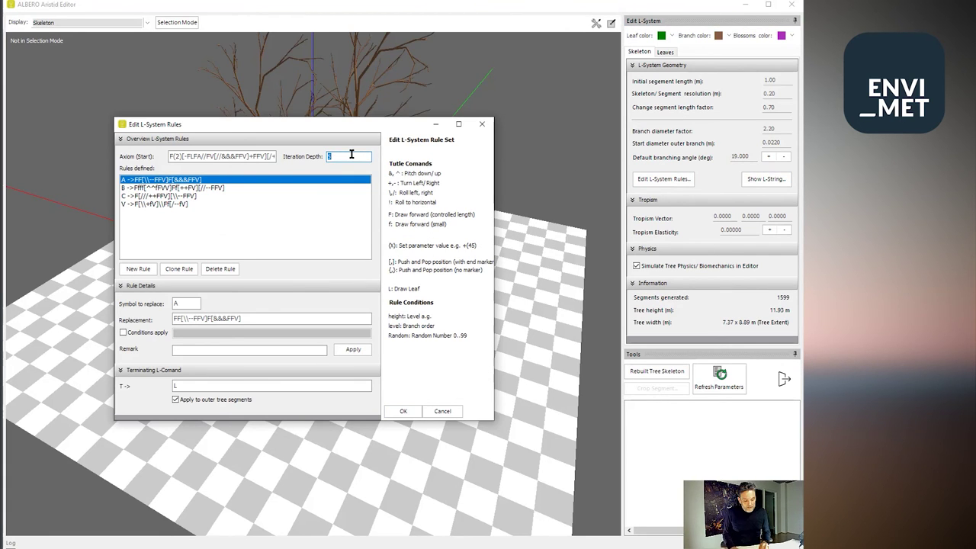
pyautogui.click(399, 411)
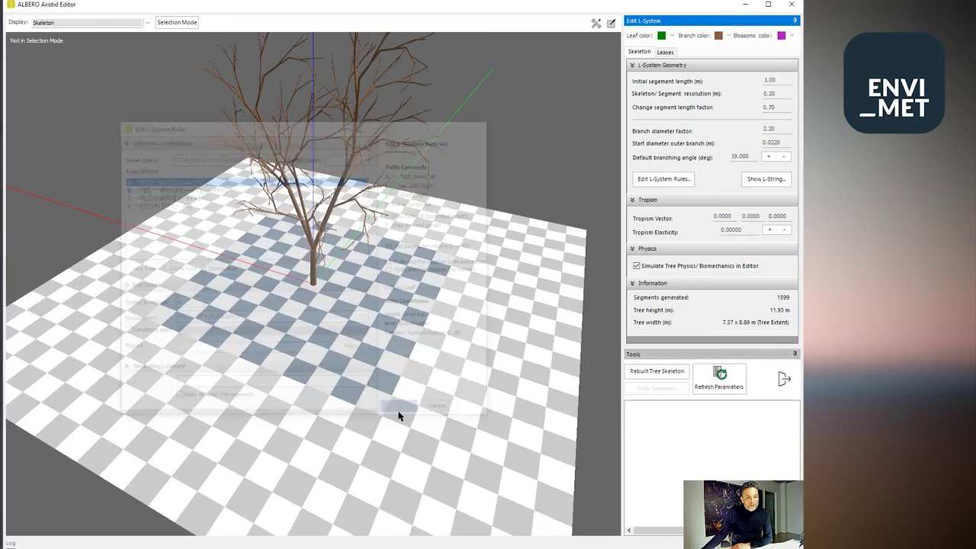
# Step: Set the iteration depth in the tree's L-System rules to 4 and accept the rule set
pyautogui.scroll(3, 384, 327)
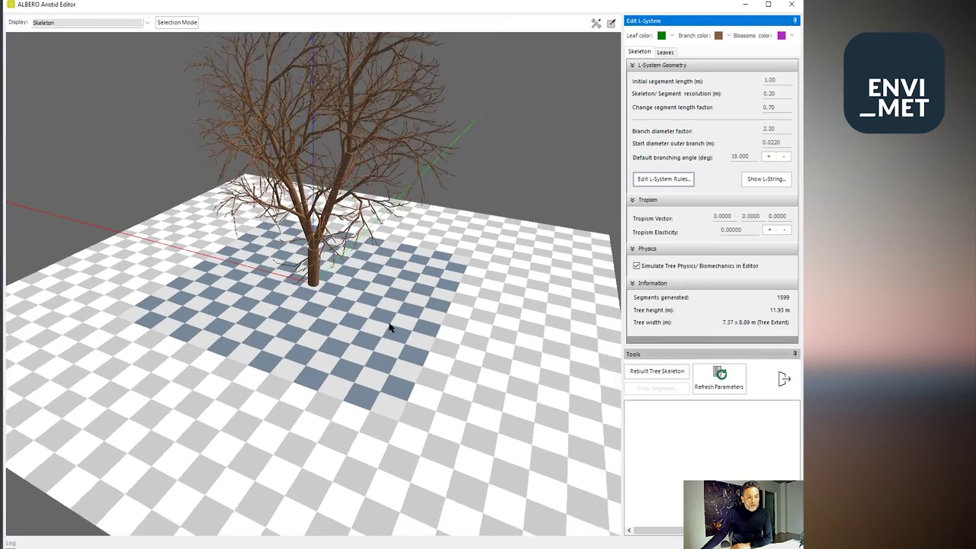
pyautogui.scroll(-3, 388, 328)
pyautogui.moveTo(391, 329); pyautogui.dragTo(438, 325)
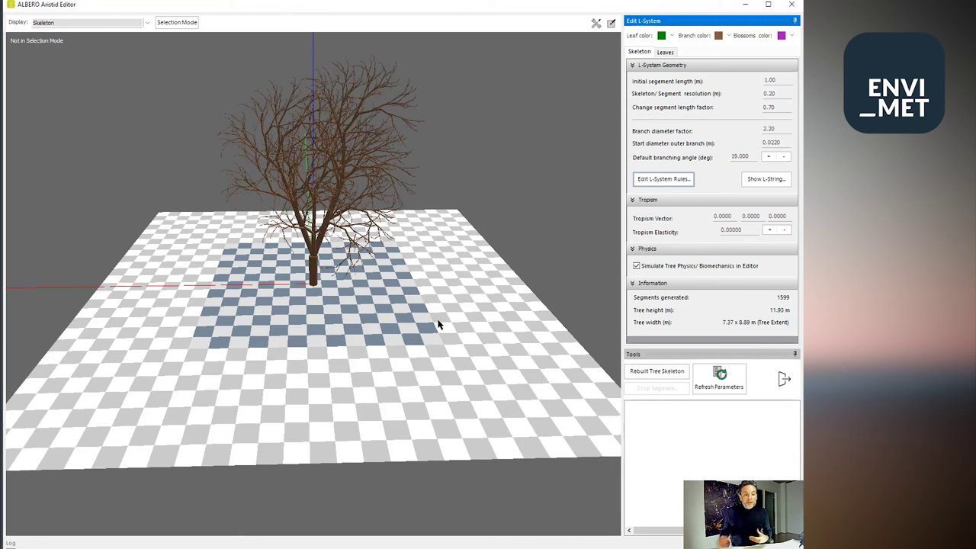
pyautogui.moveTo(271, 217); pyautogui.dragTo(226, 222, button='middle')
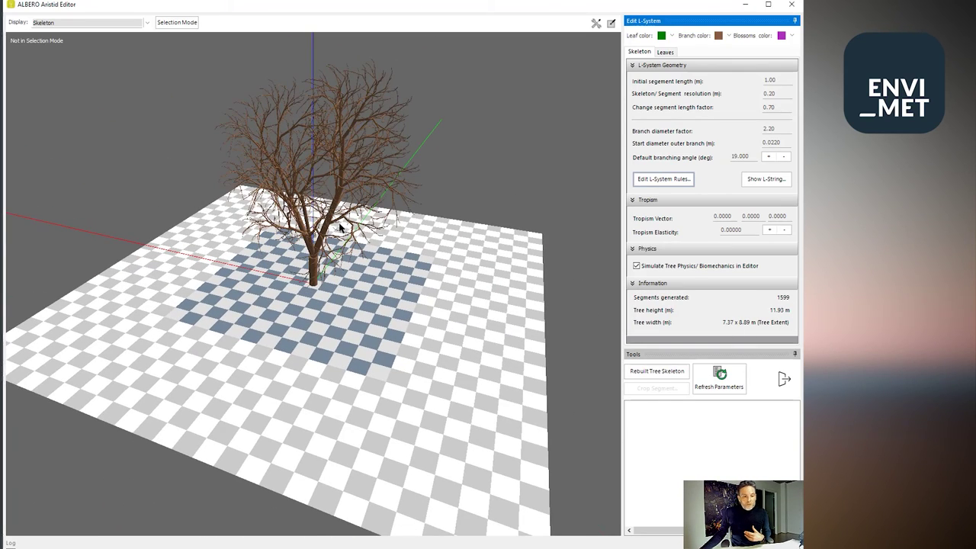
pyautogui.click(644, 182)
pyautogui.doubleClick(350, 156)
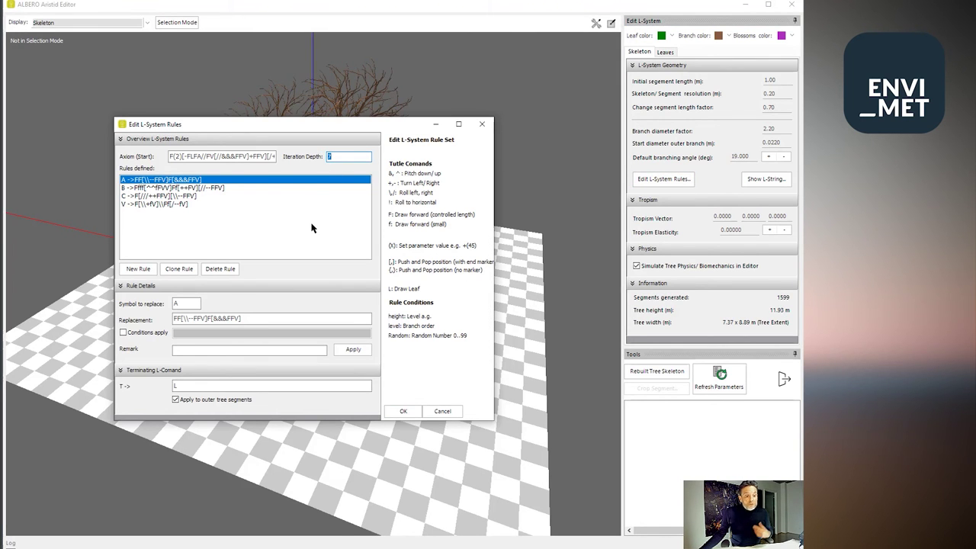
pyautogui.write('4')
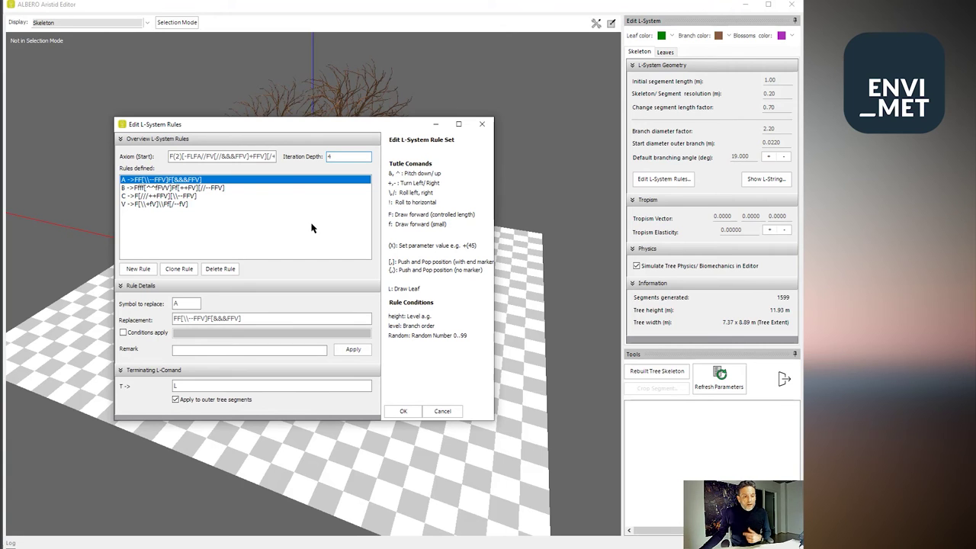
pyautogui.click(400, 411)
pyautogui.moveTo(381, 386); pyautogui.dragTo(386, 349)
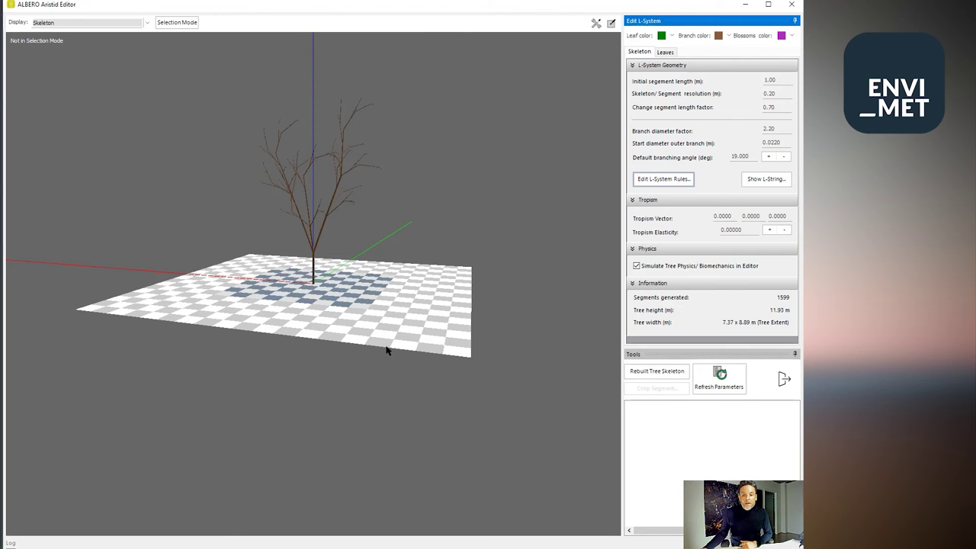
# Step: Raise the tree's default branching angle to 28.5 degrees, then reduce it to 23.5 degrees
pyautogui.click(768, 157)
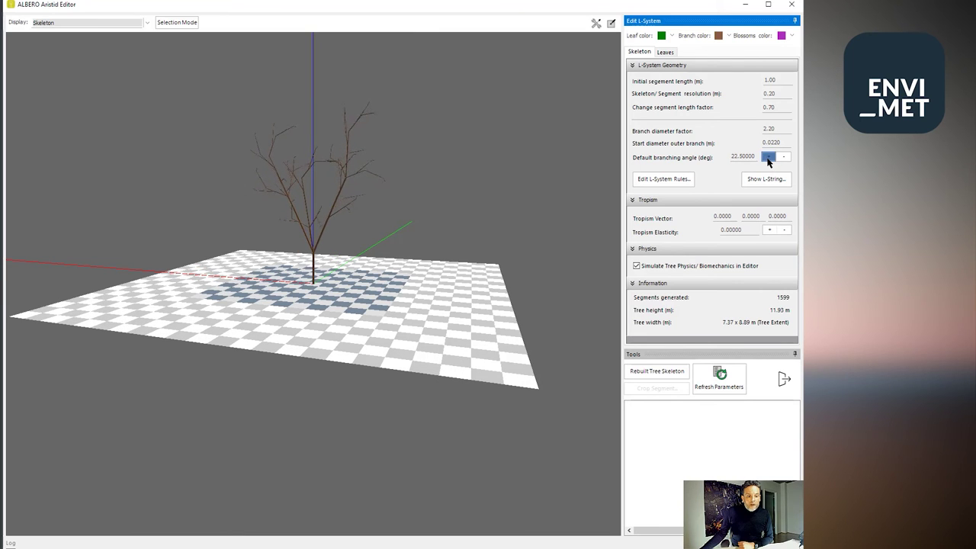
pyautogui.click(767, 157)
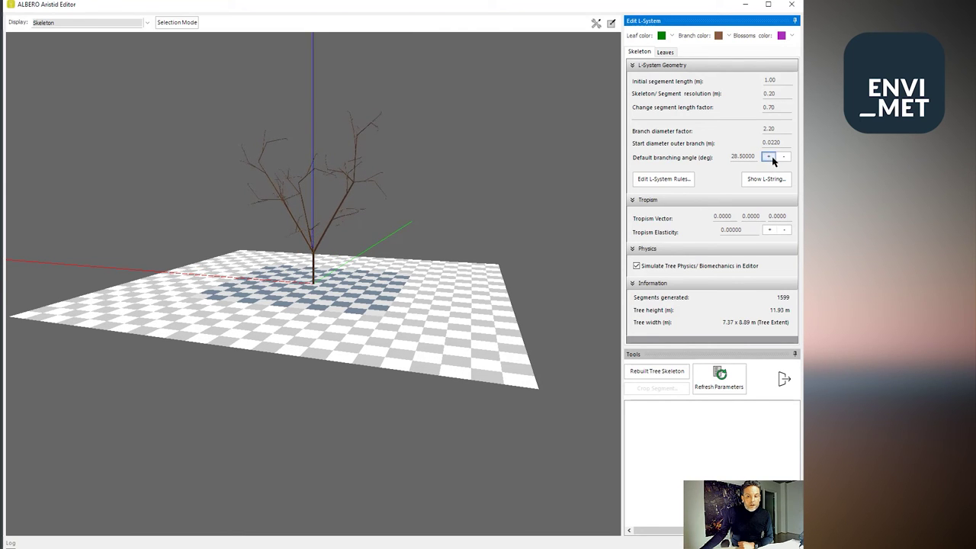
pyautogui.click(784, 157)
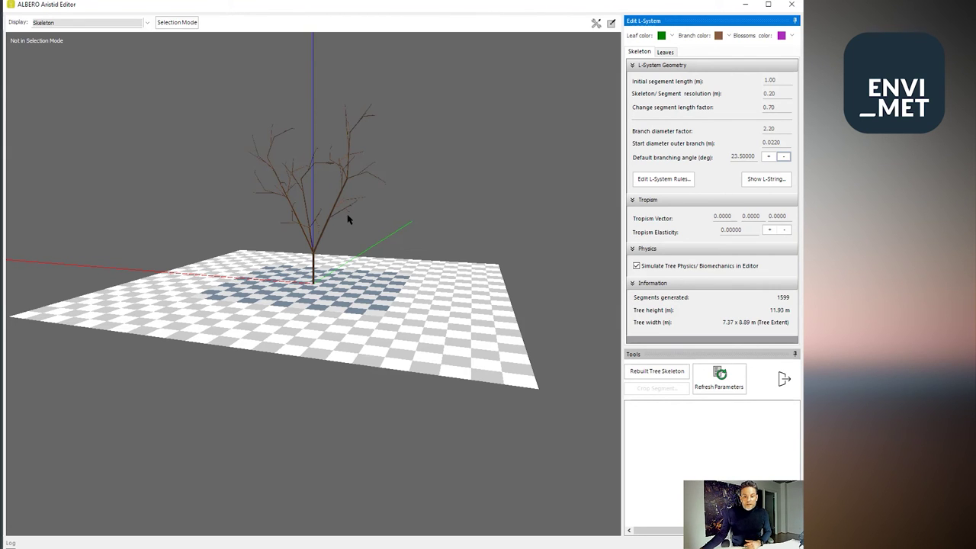
# Step: Turn off the tree physics and biomechanics simulation and leave the L-System editor
pyautogui.click(637, 266)
pyautogui.click(637, 266)
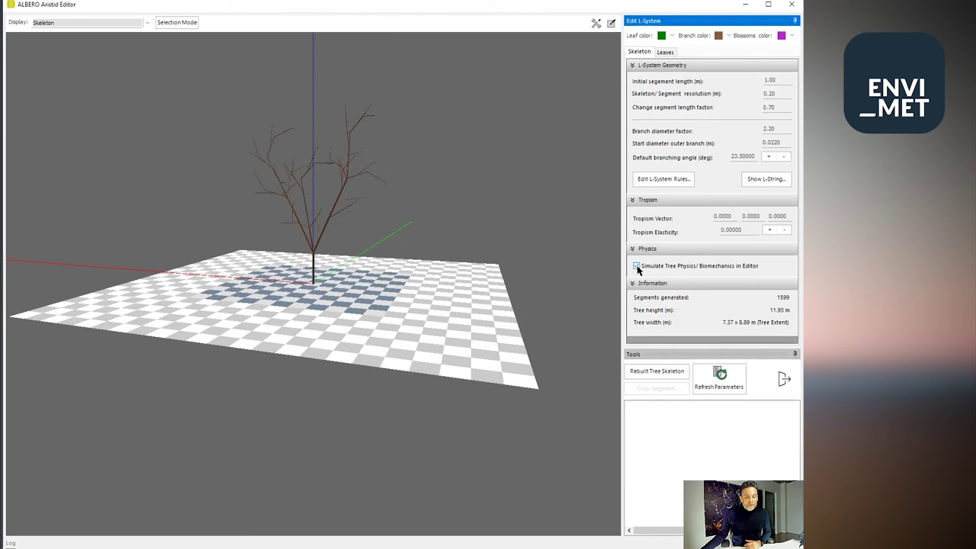
pyautogui.click(636, 266)
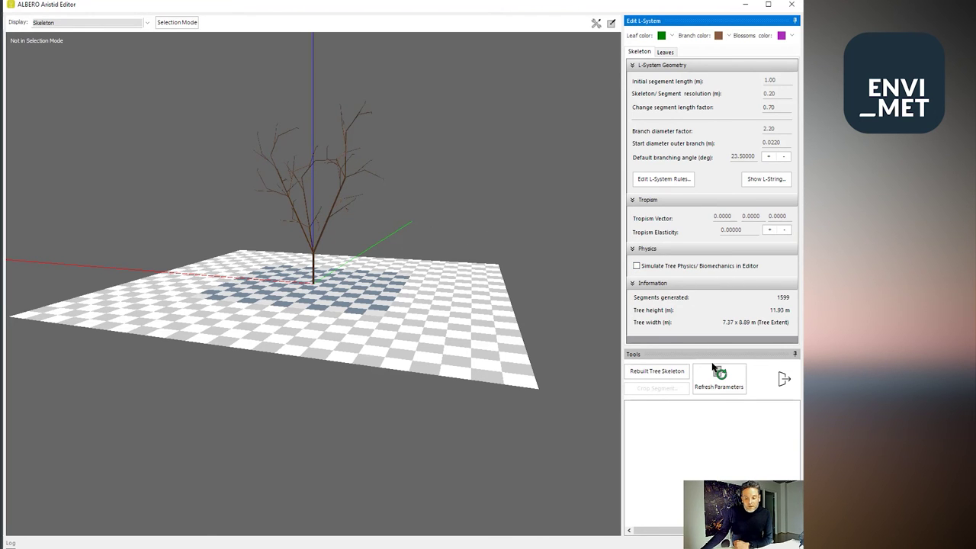
pyautogui.click(784, 379)
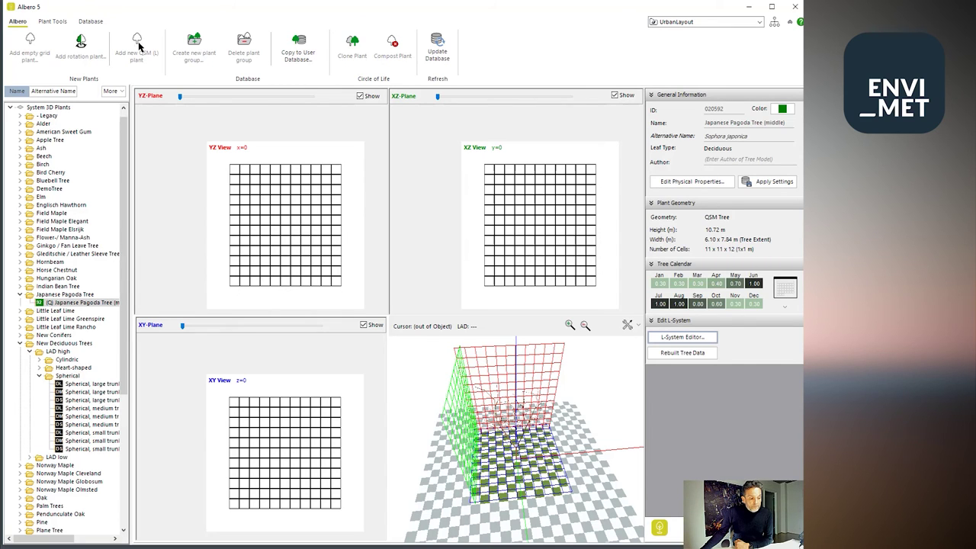
# Step: Create a new QSM (L) plant under User 3D Plants with the default plant properties
pyautogui.click(56, 270)
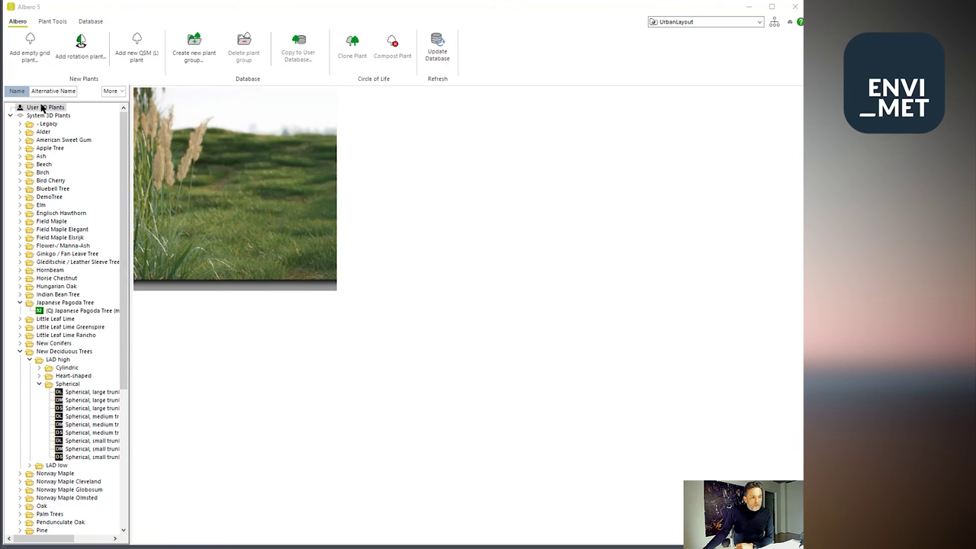
pyautogui.click(139, 43)
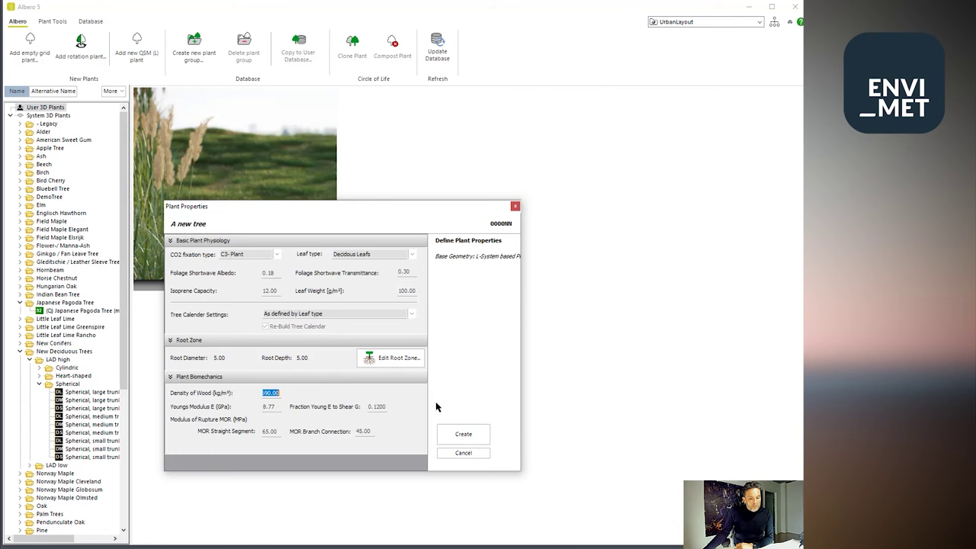
pyautogui.click(467, 434)
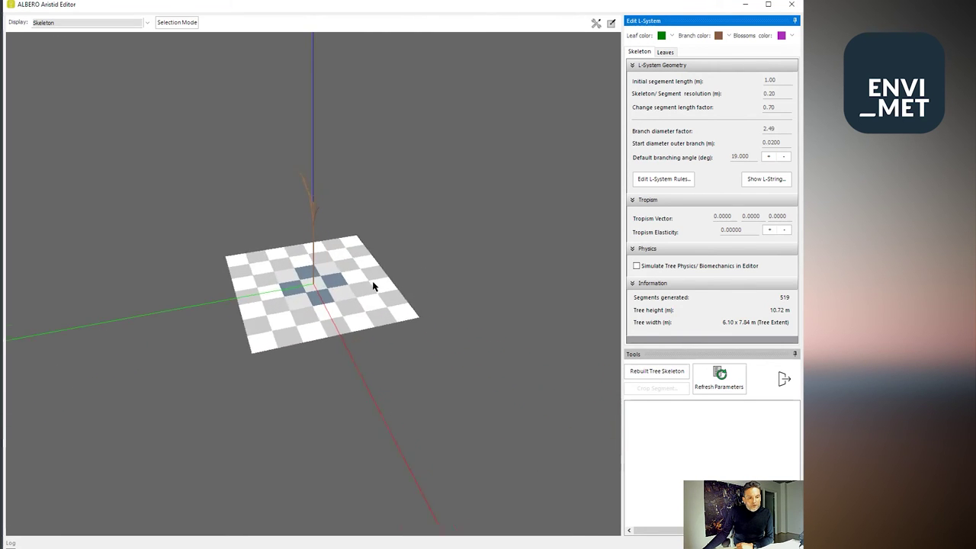
pyautogui.rightClick(532, 104)
pyautogui.click(571, 104)
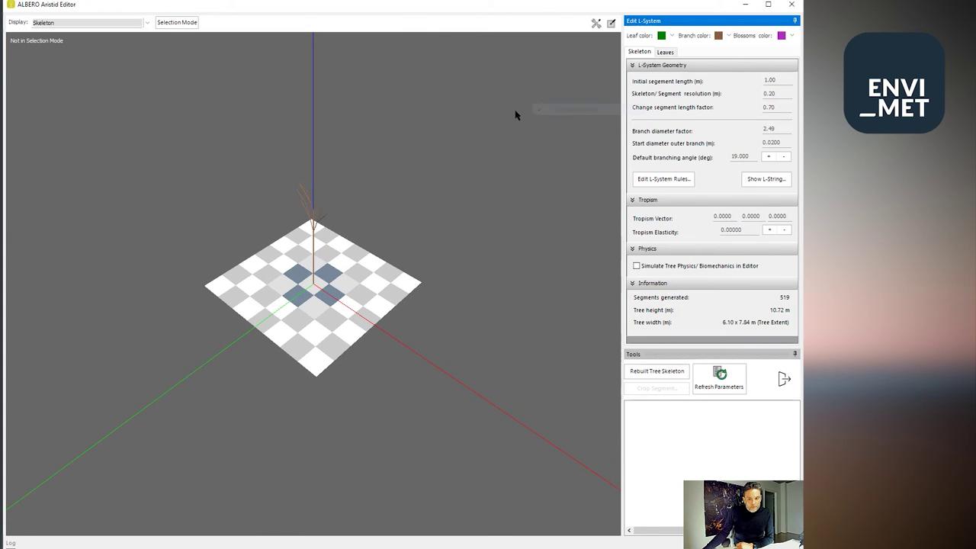
# Step: Replace the new plant's L-System axiom with FFF and accept the rule set
pyautogui.click(660, 178)
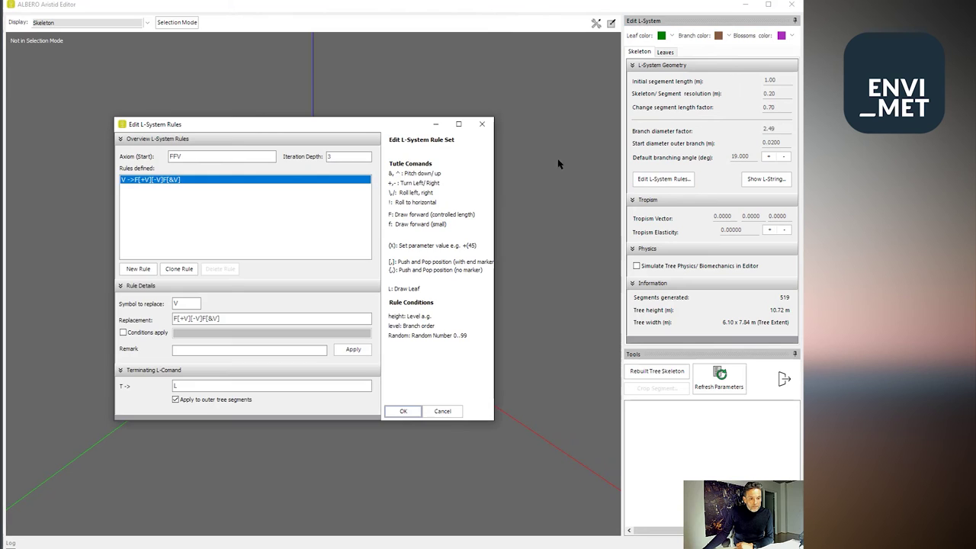
pyautogui.moveTo(251, 125); pyautogui.dragTo(355, 92)
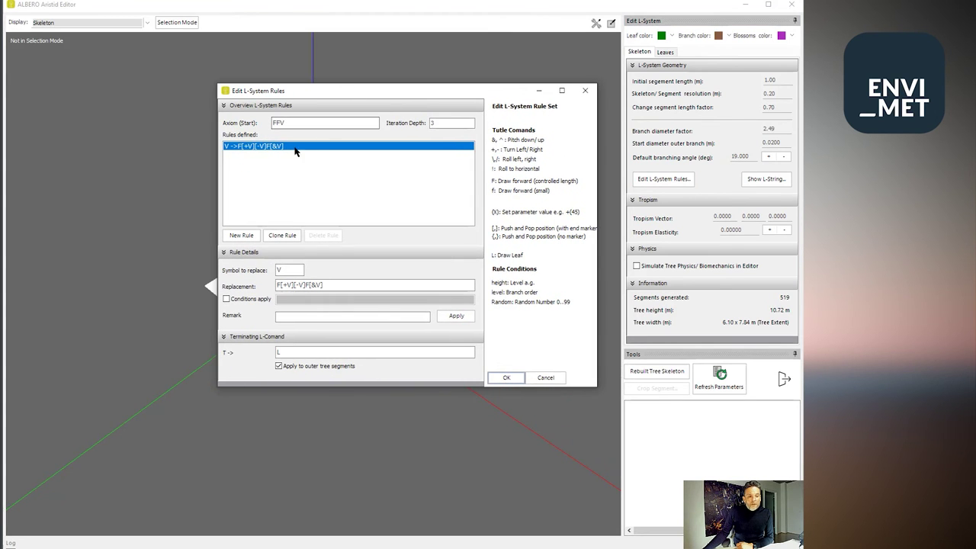
pyautogui.click(298, 105)
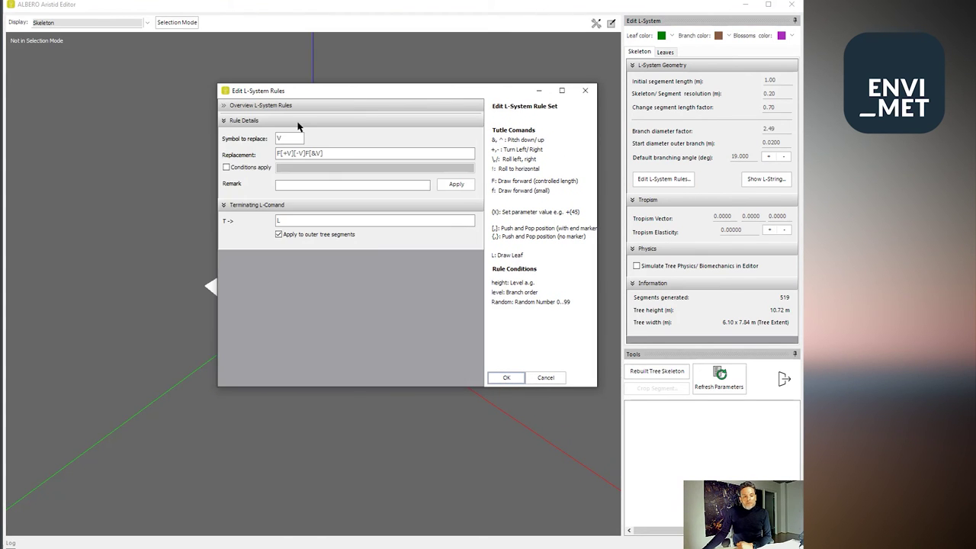
pyautogui.click(297, 106)
pyautogui.doubleClick(297, 122)
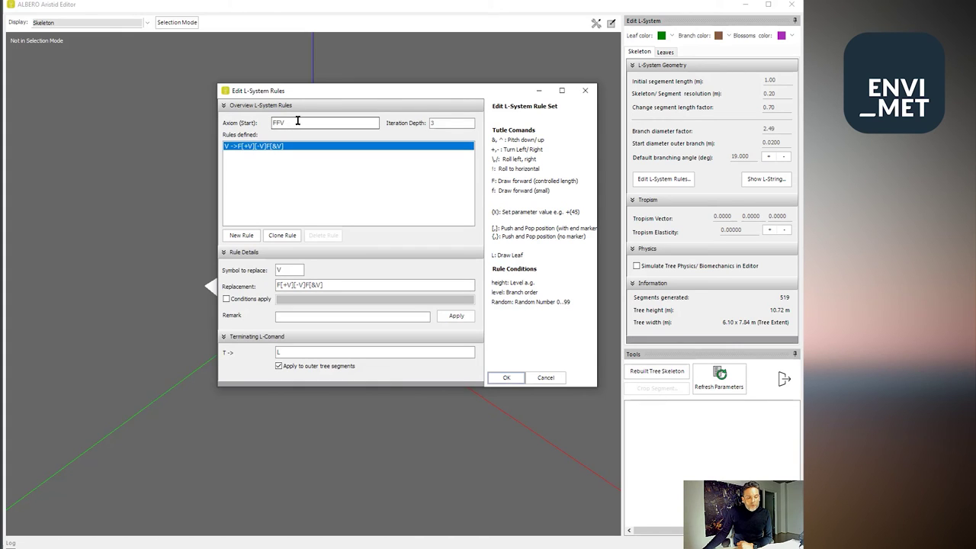
pyautogui.click(309, 125)
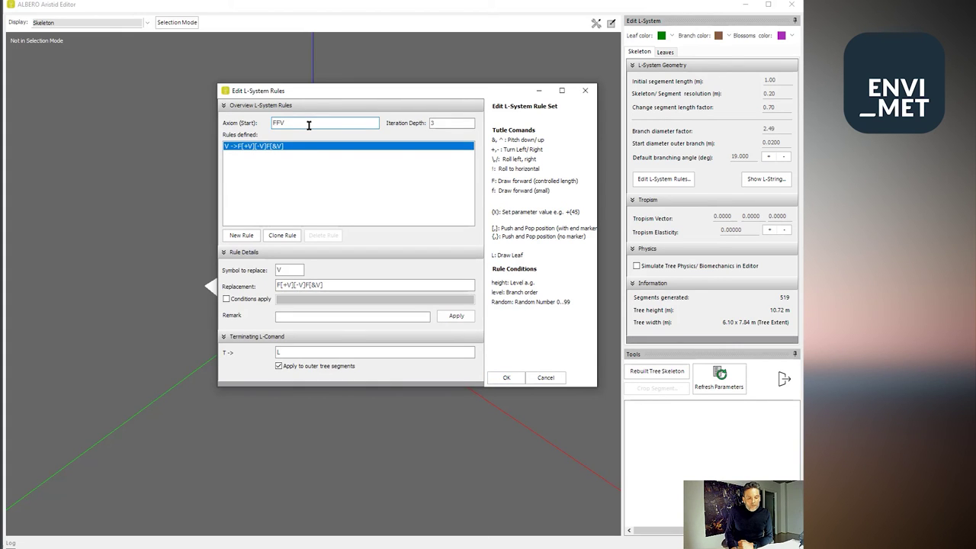
pyautogui.press('BackSpace')
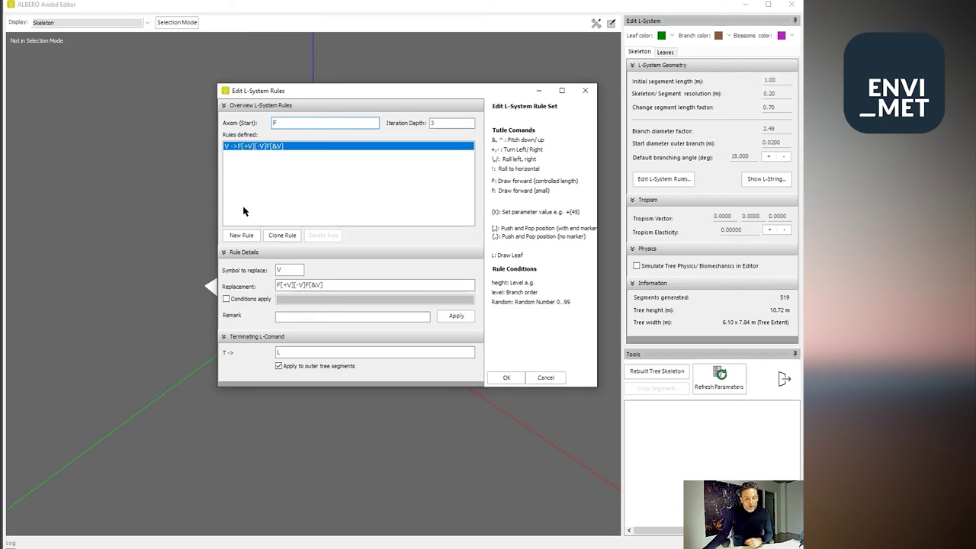
pyautogui.write('FF')
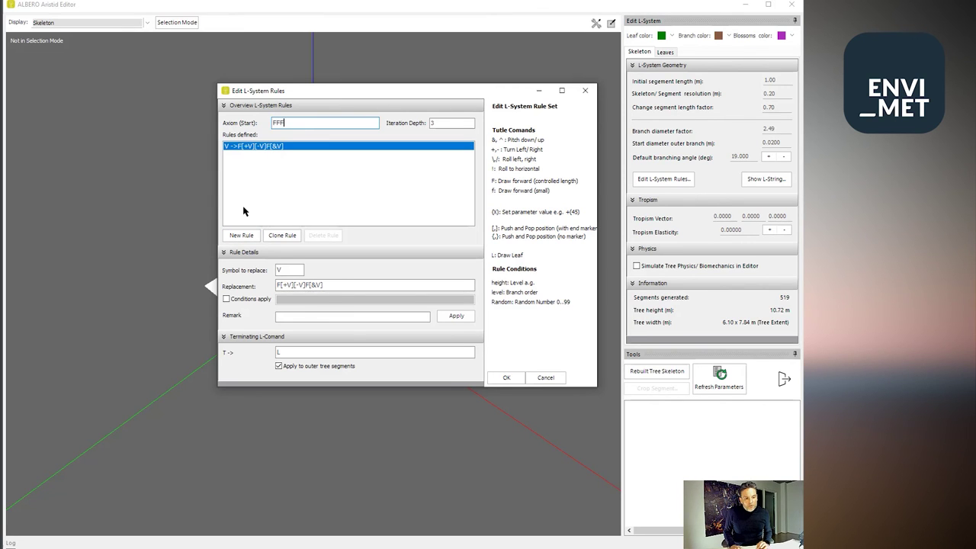
pyautogui.click(507, 379)
# Step: Extend the axiom with a turn and three more forward segments, making it FFF-FFF, and accept the rules
pyautogui.scroll(5, 458, 349)
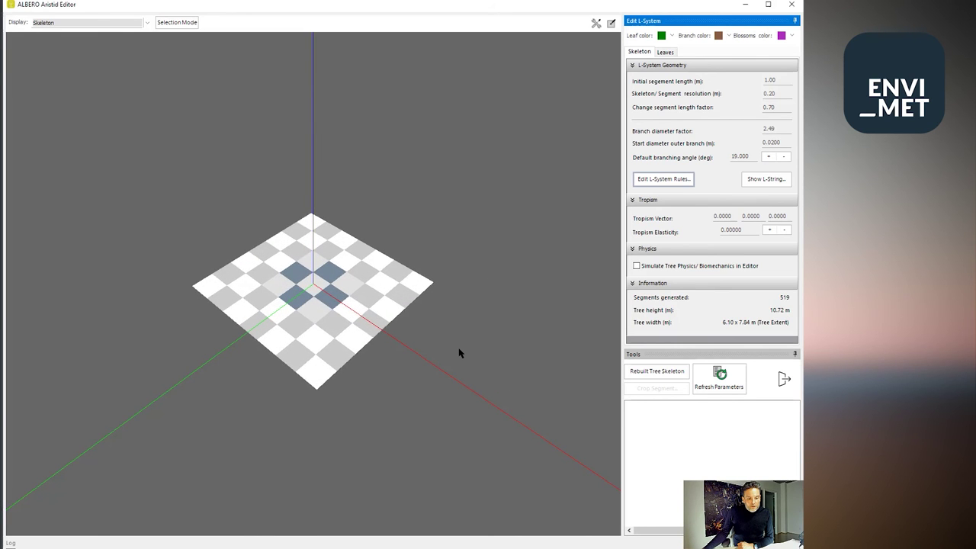
pyautogui.moveTo(444, 324); pyautogui.dragTo(390, 303)
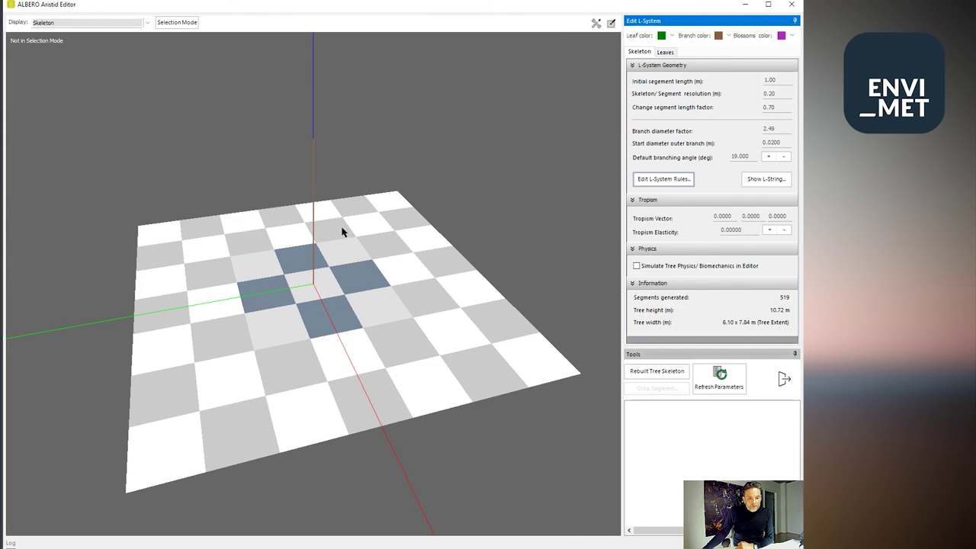
pyautogui.click(674, 180)
pyautogui.doubleClick(342, 122)
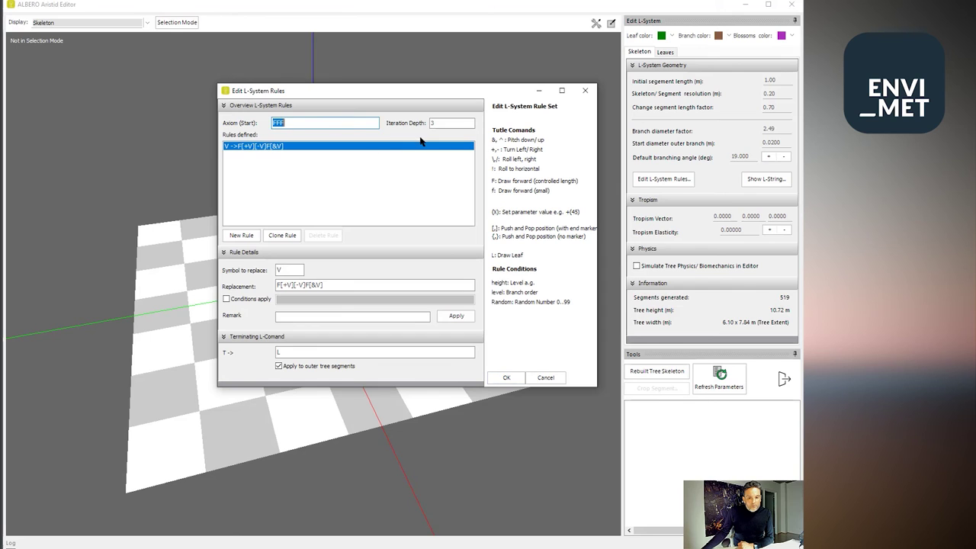
pyautogui.click(317, 124)
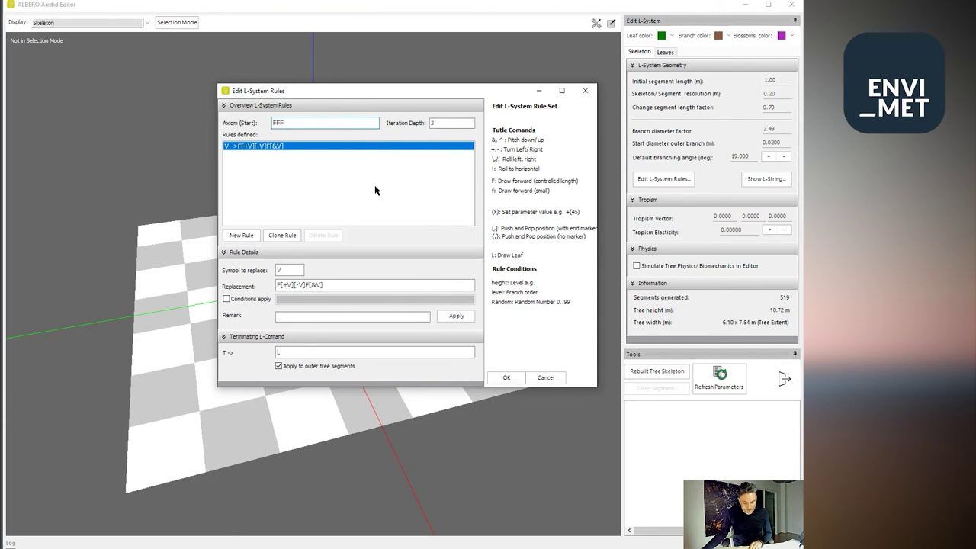
pyautogui.write('-')
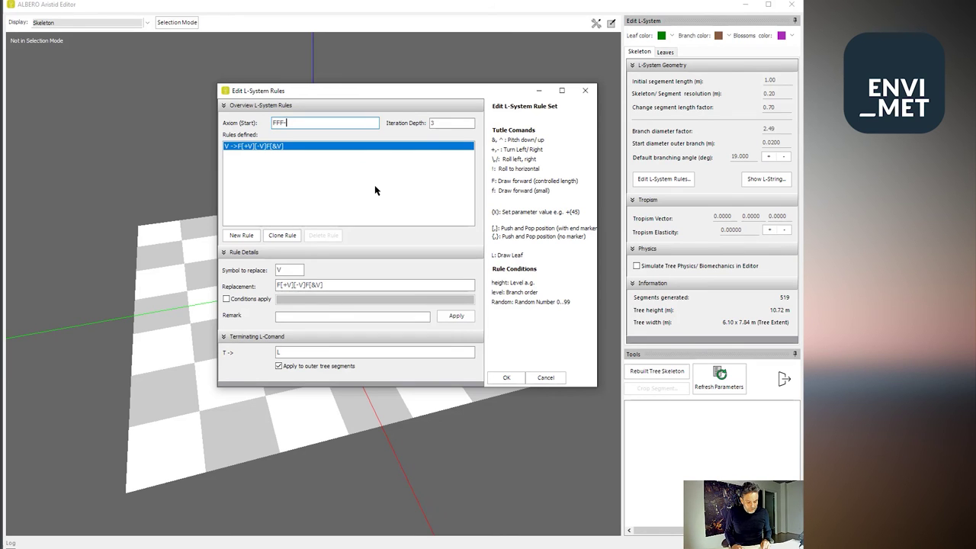
pyautogui.write('FFF')
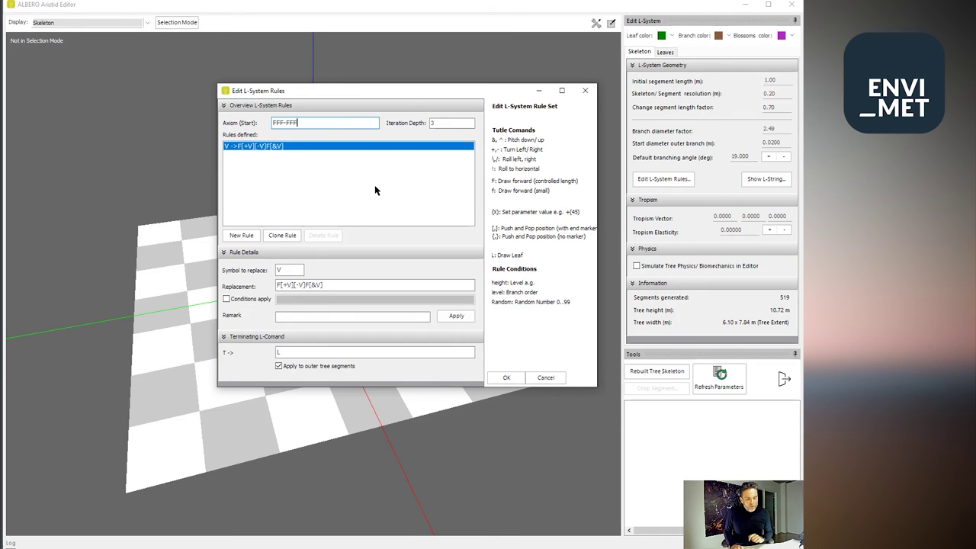
pyautogui.click(506, 377)
# Step: Lengthen the angled part of the axiom by three forward segments to FFF-FFFFFF and accept the rules
pyautogui.moveTo(490, 308); pyautogui.dragTo(290, 318)
pyautogui.scroll(-3, 316, 298)
pyautogui.click(313, 255)
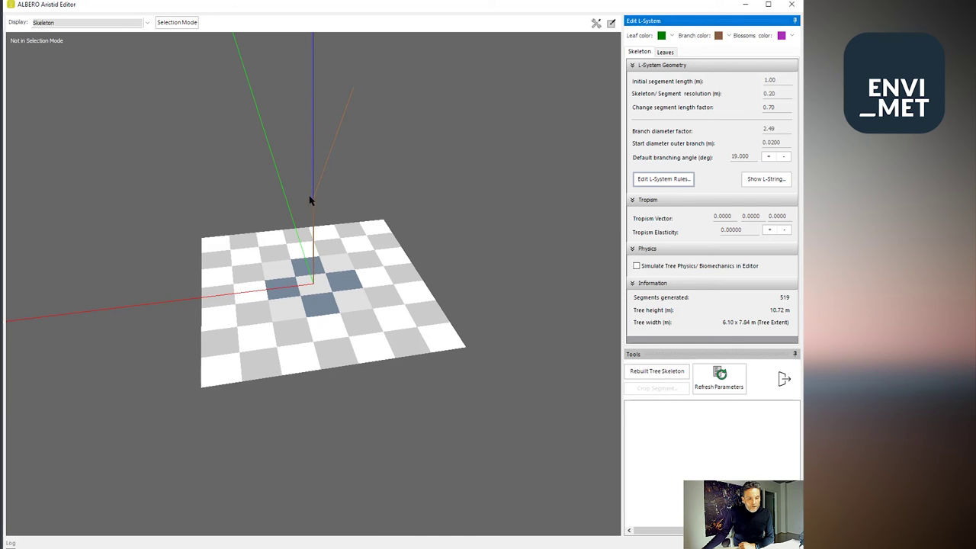
pyautogui.moveTo(355, 105); pyautogui.dragTo(355, 159)
pyautogui.click(670, 181)
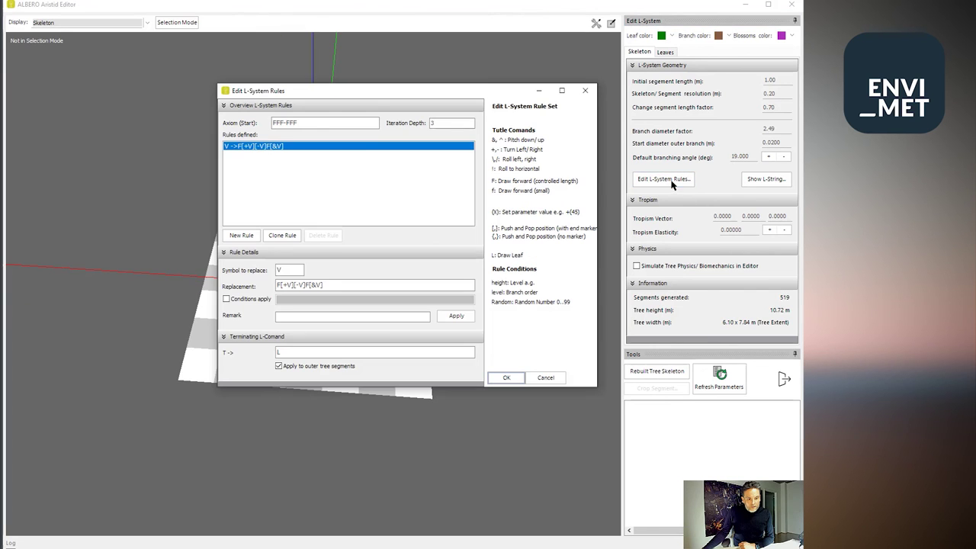
pyautogui.doubleClick(317, 122)
pyautogui.click(316, 122)
pyautogui.write('fff')
pyautogui.press('BackSpace')
pyautogui.press('BackSpace')
pyautogui.press('BackSpace')
pyautogui.write('FFF')
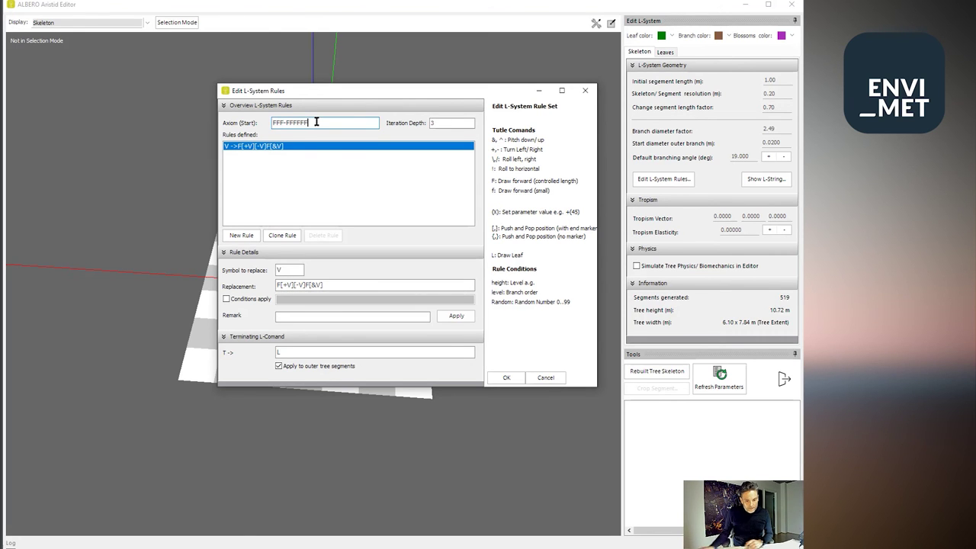
pyautogui.click(506, 377)
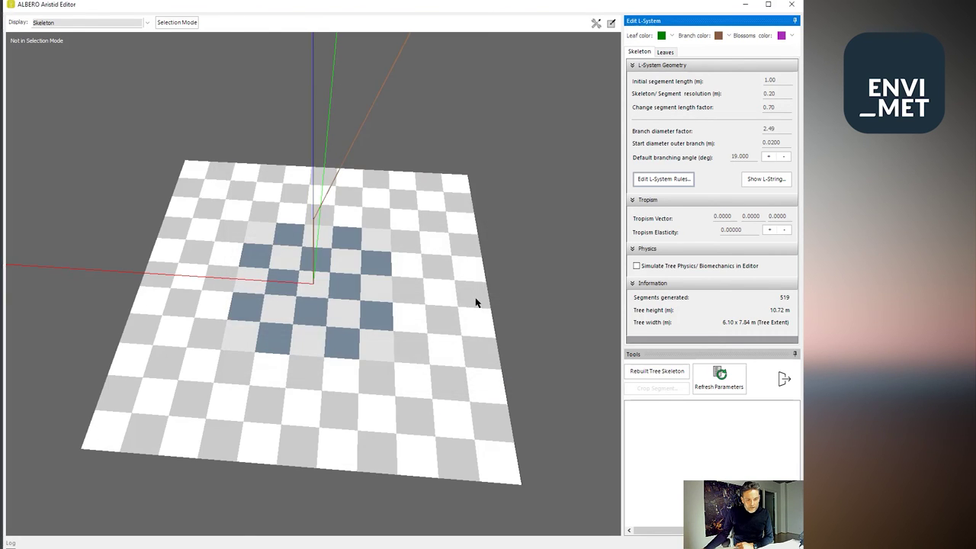
# Step: Turn on the tree physics and biomechanics simulation for the new plant and view the bent stem
pyautogui.scroll(-5, 414, 292)
pyautogui.moveTo(414, 292); pyautogui.dragTo(363, 270)
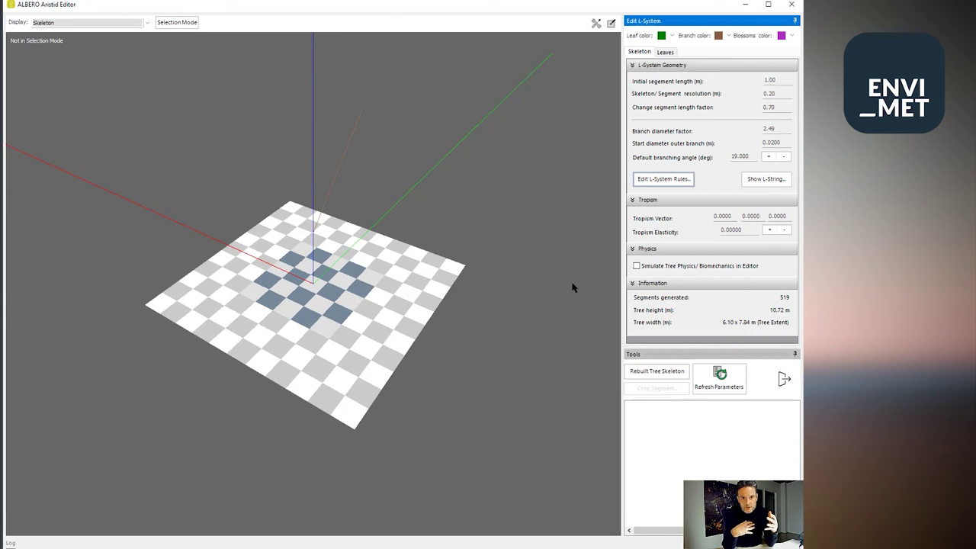
pyautogui.click(636, 267)
pyautogui.moveTo(515, 276); pyautogui.dragTo(451, 266)
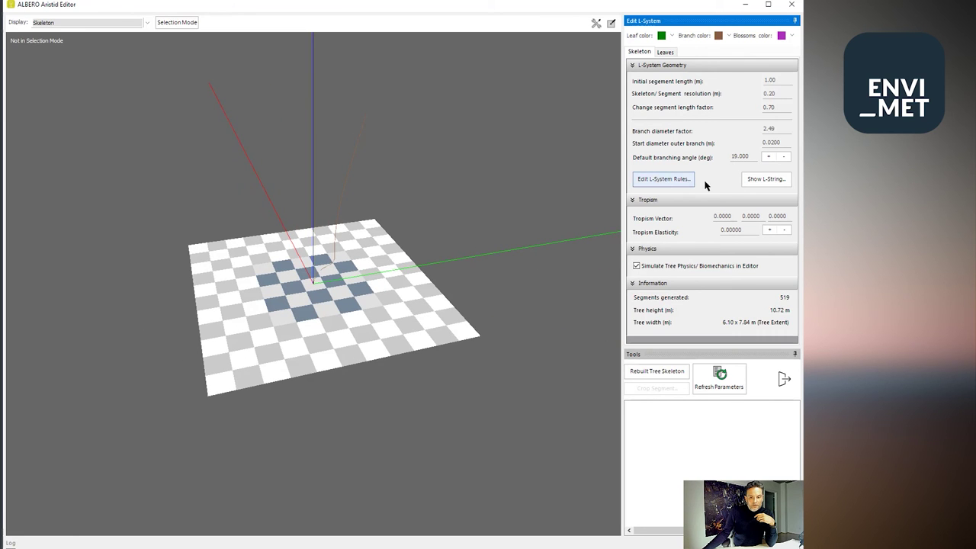
# Step: Shorten the angled part of the new plant's axiom to FFF-FF, accept the rules and view the stem
pyautogui.click(663, 178)
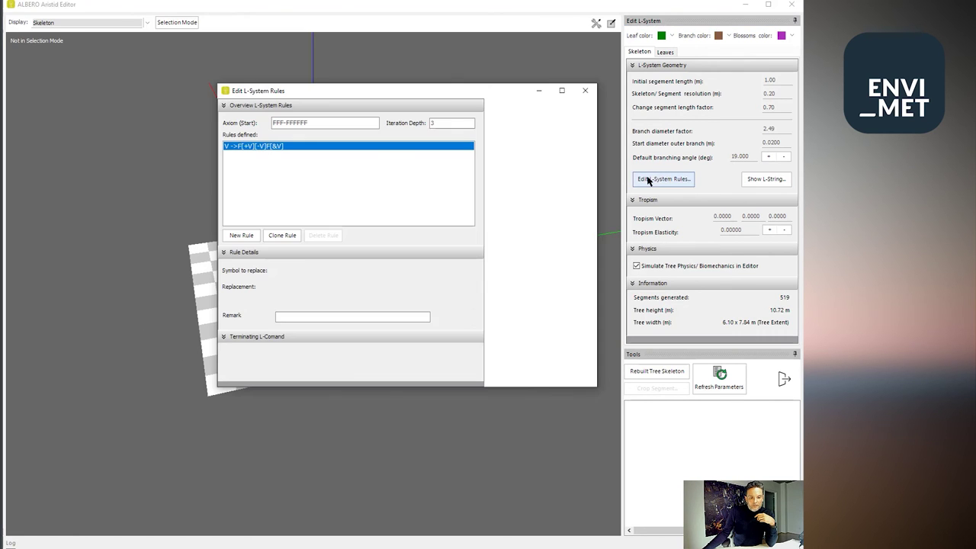
pyautogui.doubleClick(332, 124)
pyautogui.click(332, 124)
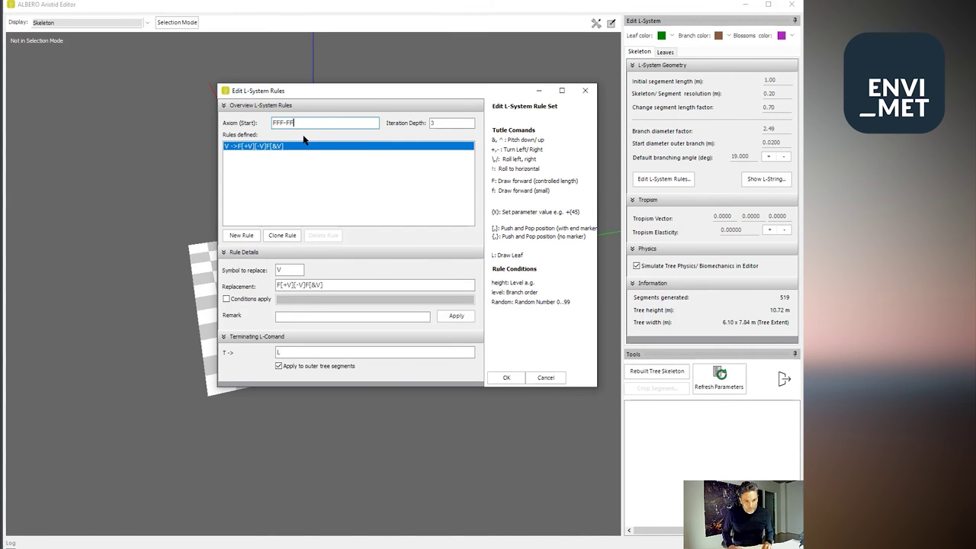
pyautogui.click(506, 377)
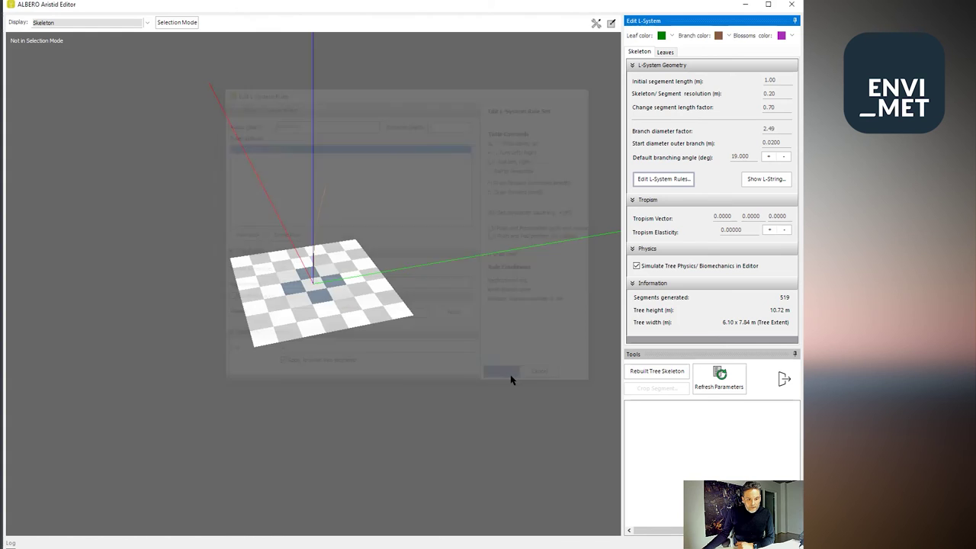
pyautogui.moveTo(456, 352)
pyautogui.mouseDown()
pyautogui.moveTo(344, 349)
pyautogui.moveTo(294, 359)
pyautogui.moveTo(473, 359)
pyautogui.mouseUp()
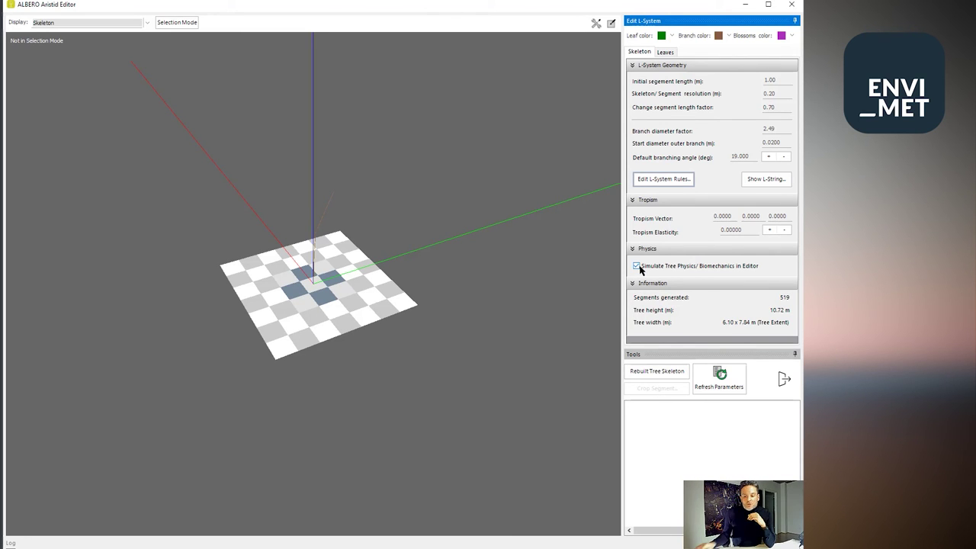
# Step: Leave the new plant's editor, open the Japanese Pagoda Tree in the L-System editor and turn off its display animation
pyautogui.click(782, 378)
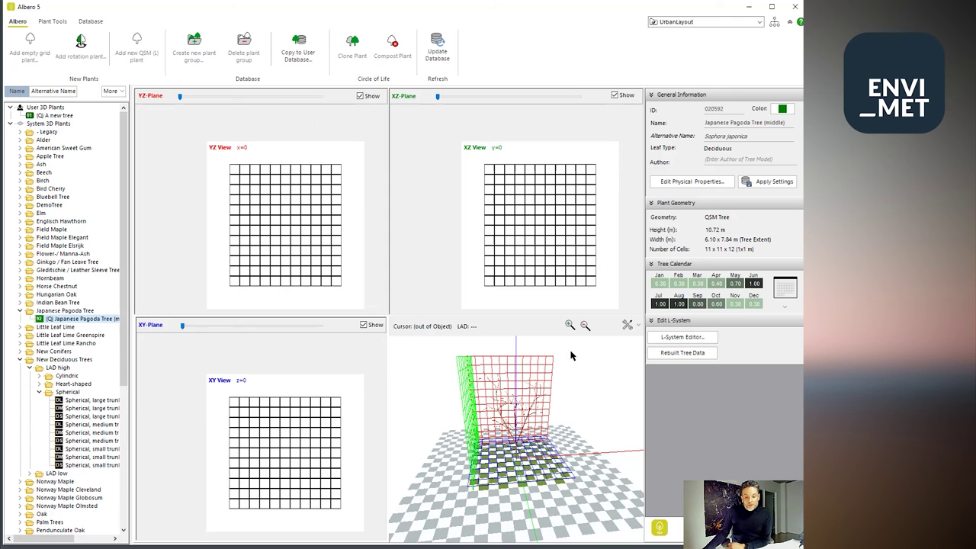
pyautogui.click(680, 338)
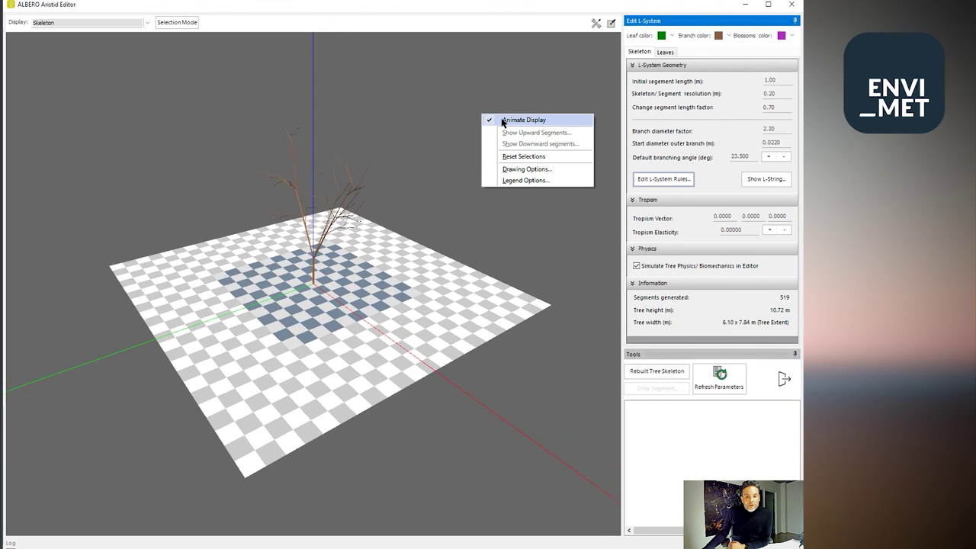
pyautogui.click(504, 120)
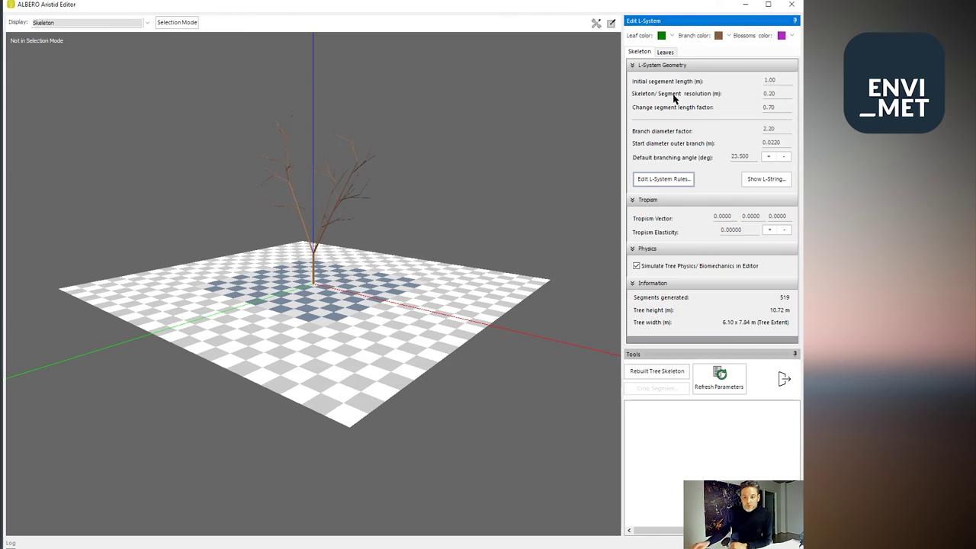
# Step: Raise the tree's default branching angle by three increments and lower it back to 23.5 degrees
pyautogui.click(768, 157)
pyautogui.click(768, 157)
pyautogui.click(768, 157)
pyautogui.click(782, 157)
pyautogui.click(783, 157)
pyautogui.click(783, 157)
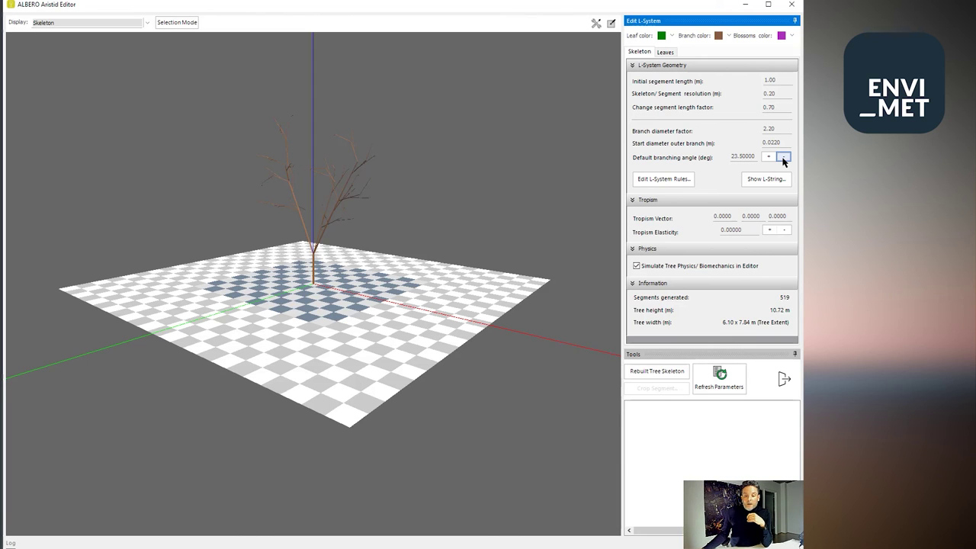
# Step: Set the tree's leaf positioning to Opposite in the leaf arrangement settings
pyautogui.click(664, 52)
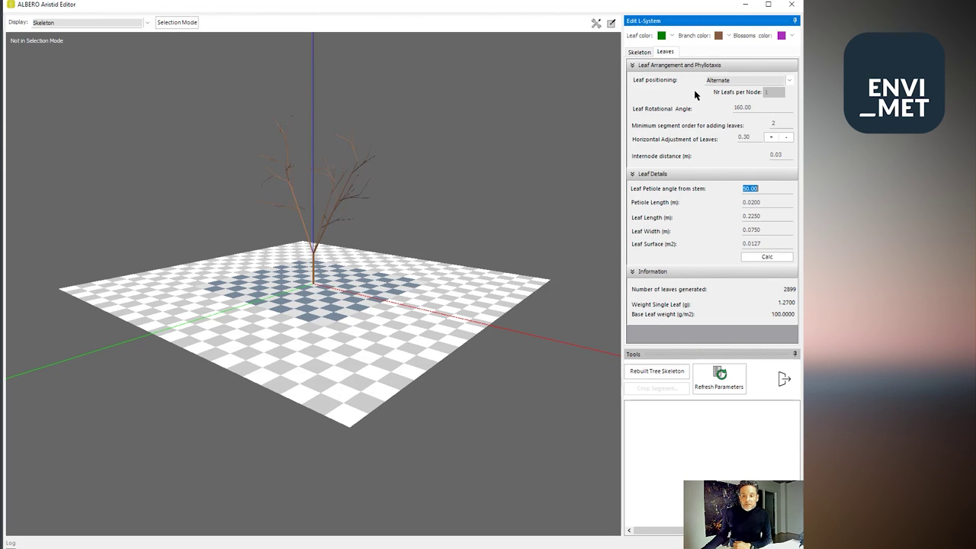
pyautogui.click(791, 81)
pyautogui.click(790, 82)
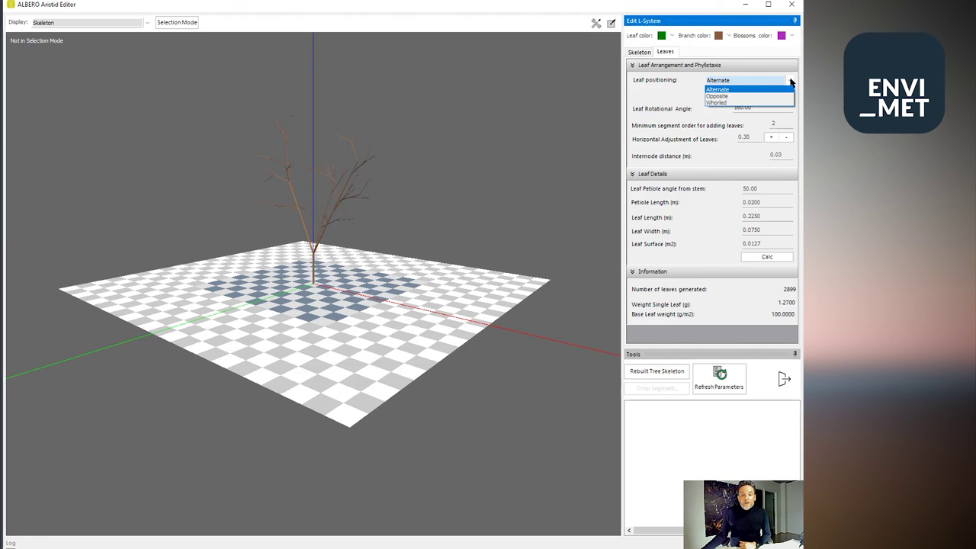
pyautogui.click(733, 97)
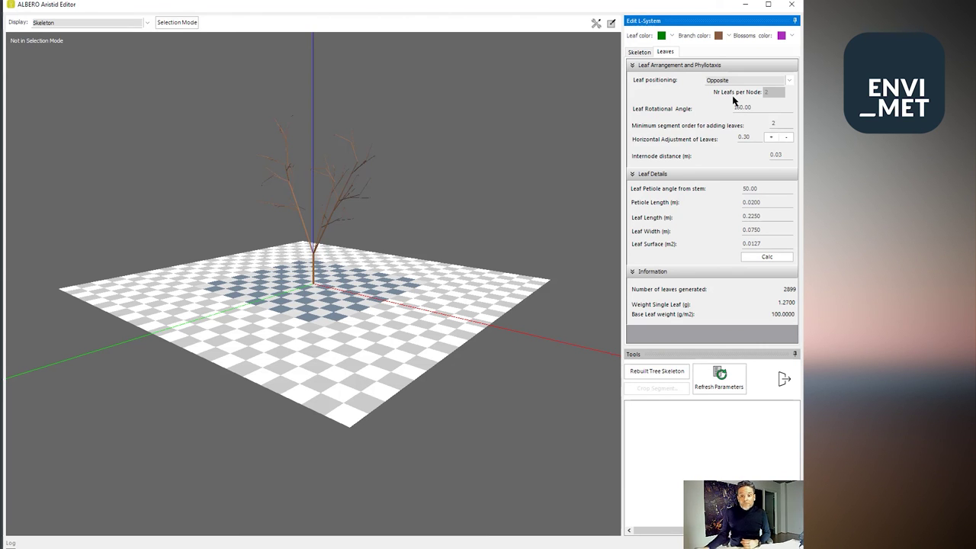
# Step: Set the leaf positioning to Whorled with 5 leaves per node and refresh the parameters
pyautogui.click(788, 82)
pyautogui.click(750, 105)
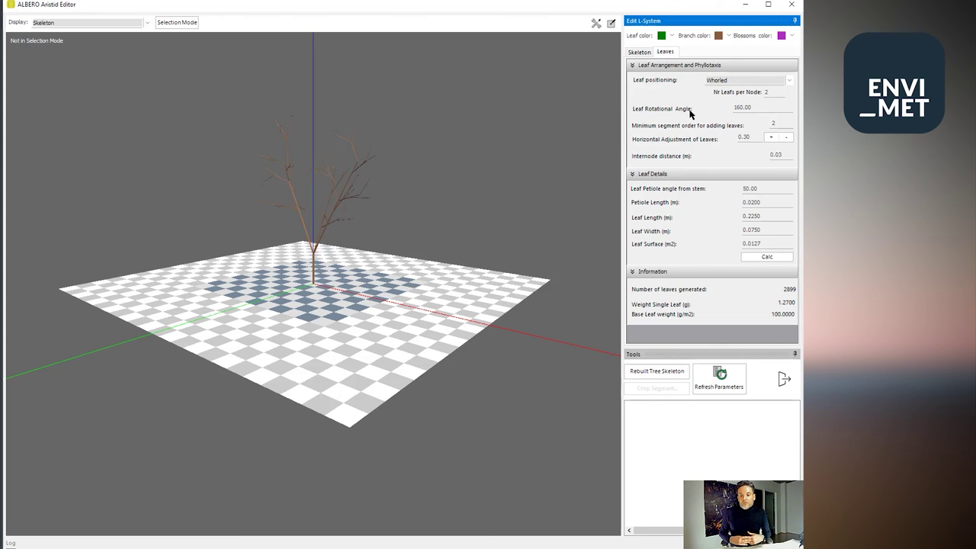
pyautogui.doubleClick(766, 91)
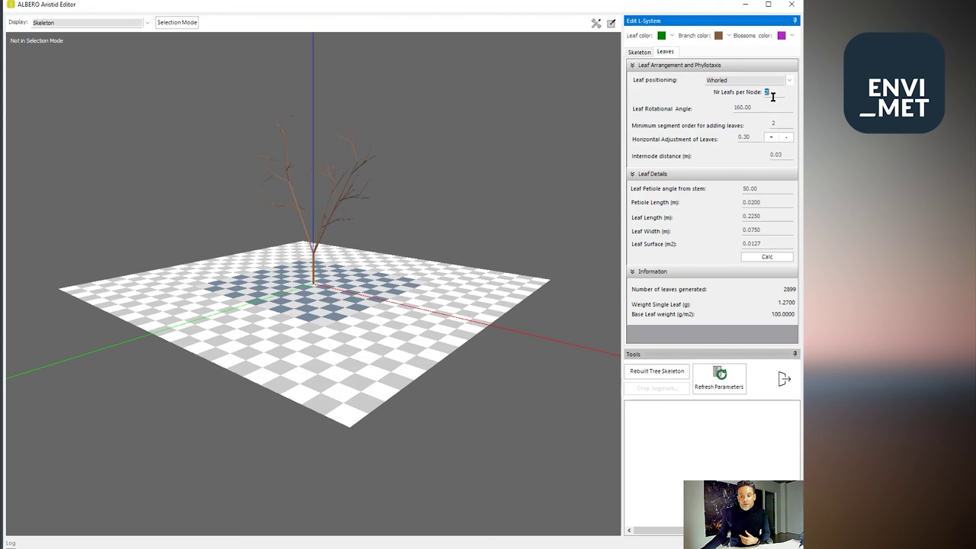
pyautogui.write('5')
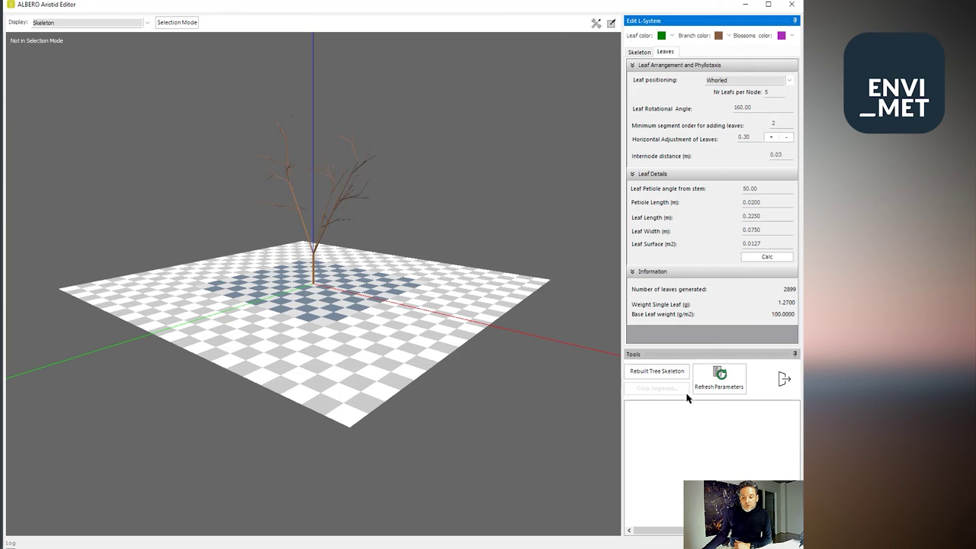
pyautogui.click(716, 377)
pyautogui.scroll(1, 386, 151)
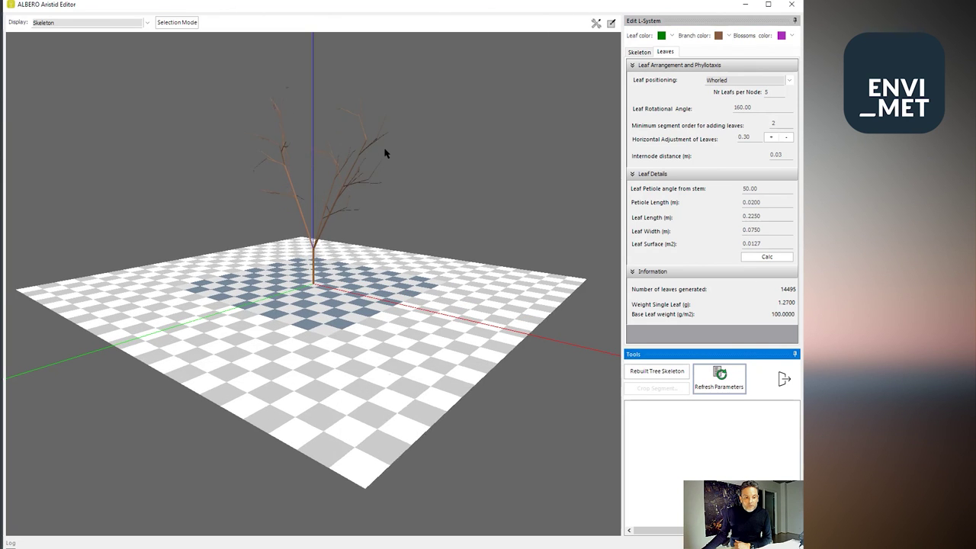
pyautogui.rightClick(398, 143)
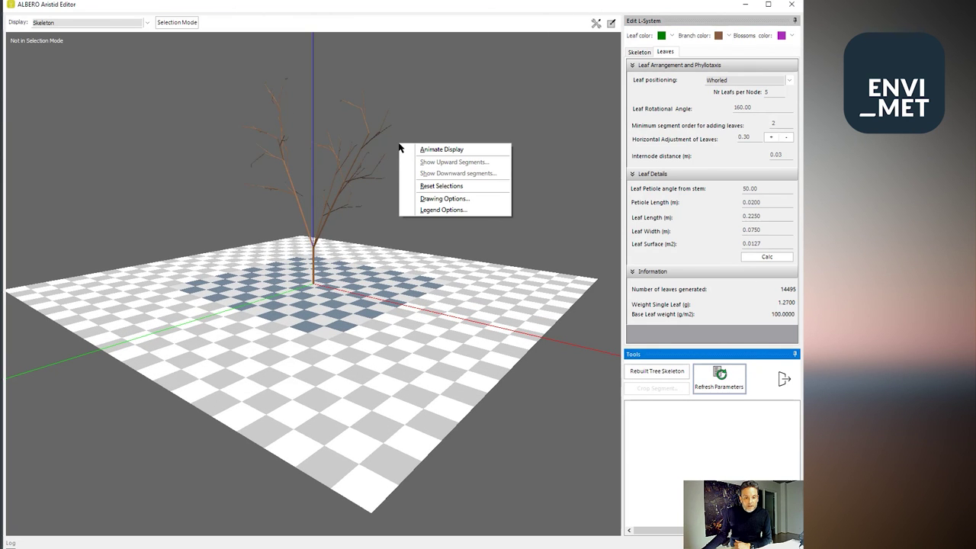
pyautogui.click(440, 211)
pyautogui.click(473, 217)
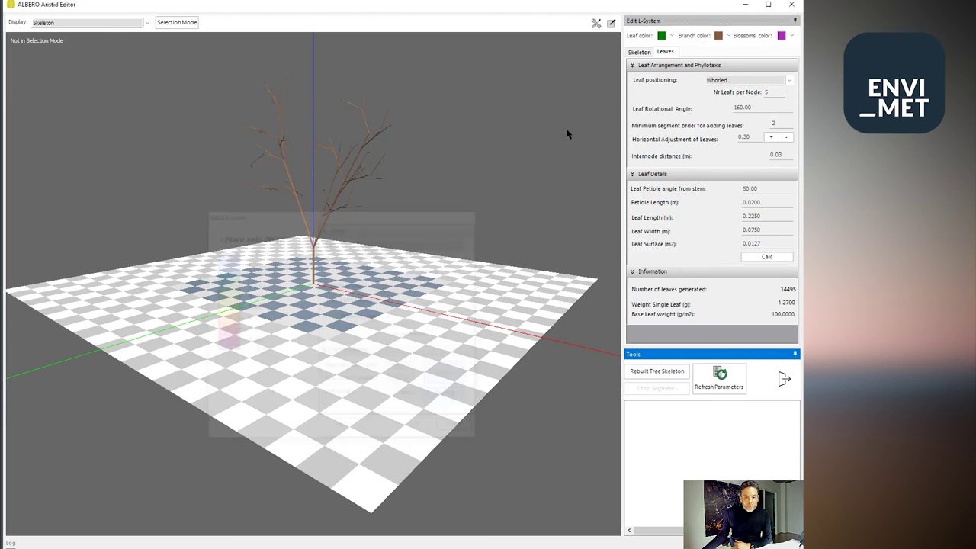
# Step: Turn on the drawing of individual leaves in the L-System drawing options and view the foliage up close
pyautogui.click(596, 23)
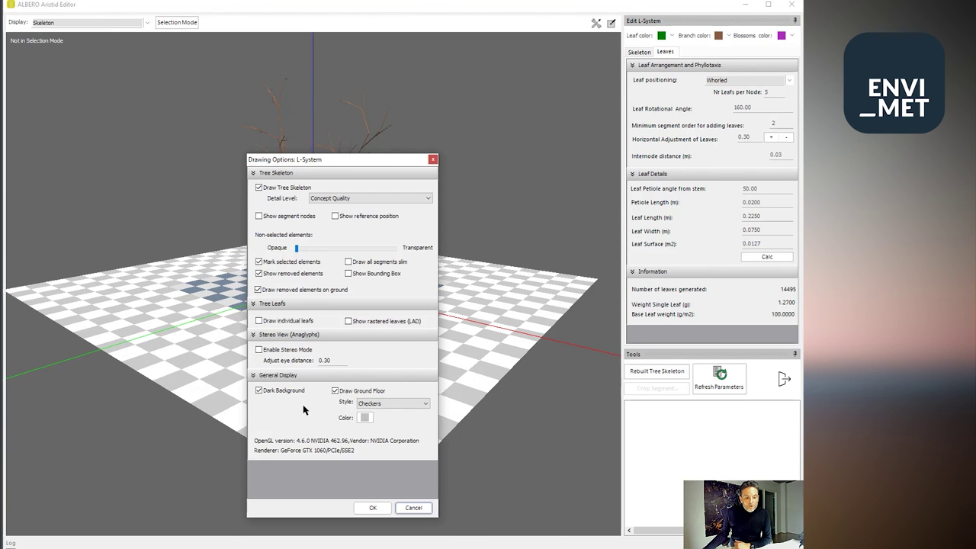
pyautogui.click(259, 321)
pyautogui.click(373, 508)
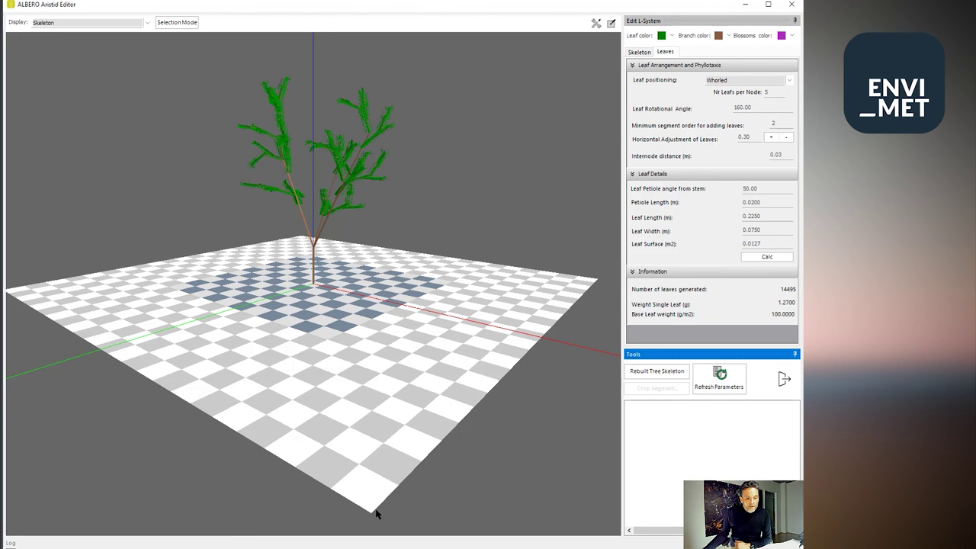
pyautogui.scroll(5, 374, 381)
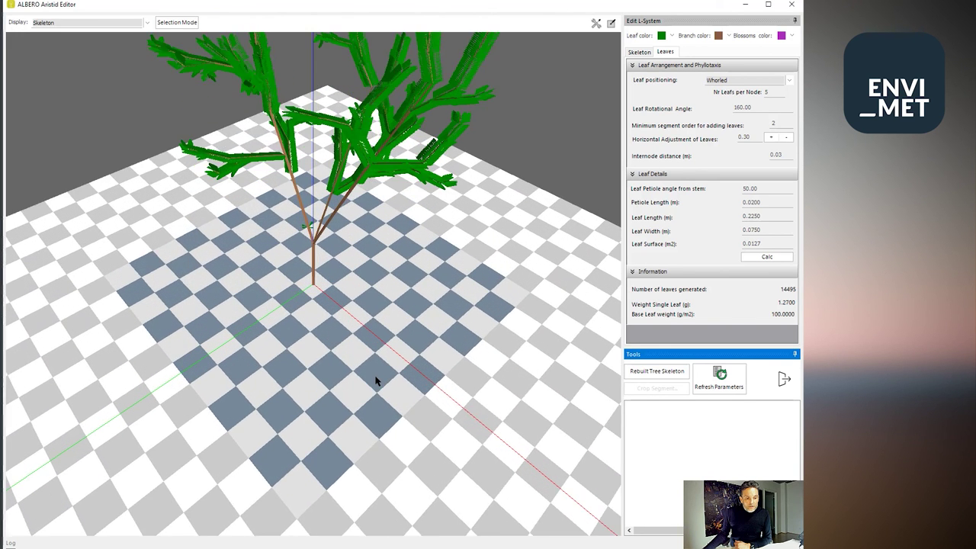
pyautogui.moveTo(374, 381); pyautogui.dragTo(362, 313)
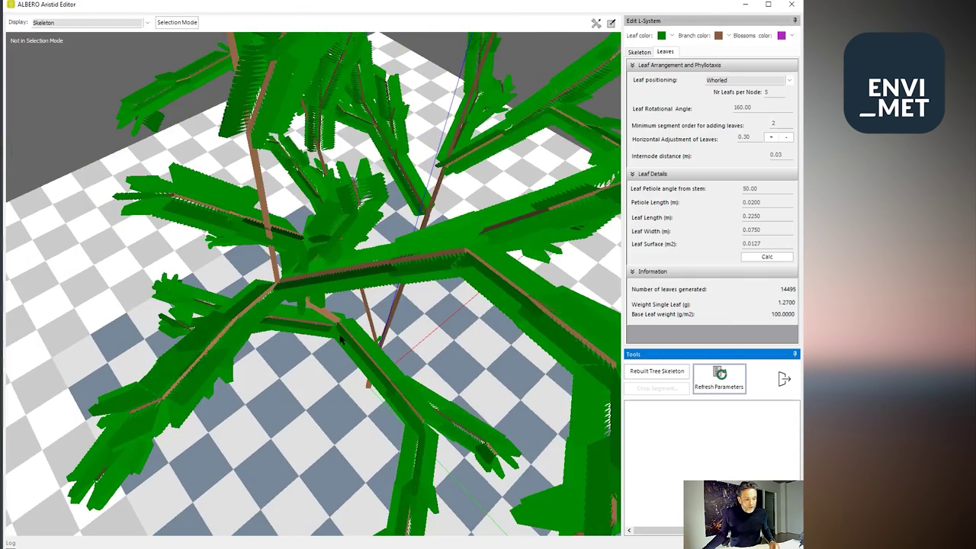
pyautogui.moveTo(343, 337)
pyautogui.mouseDown()
pyautogui.moveTo(355, 329)
pyautogui.moveTo(356, 339)
pyautogui.mouseUp()
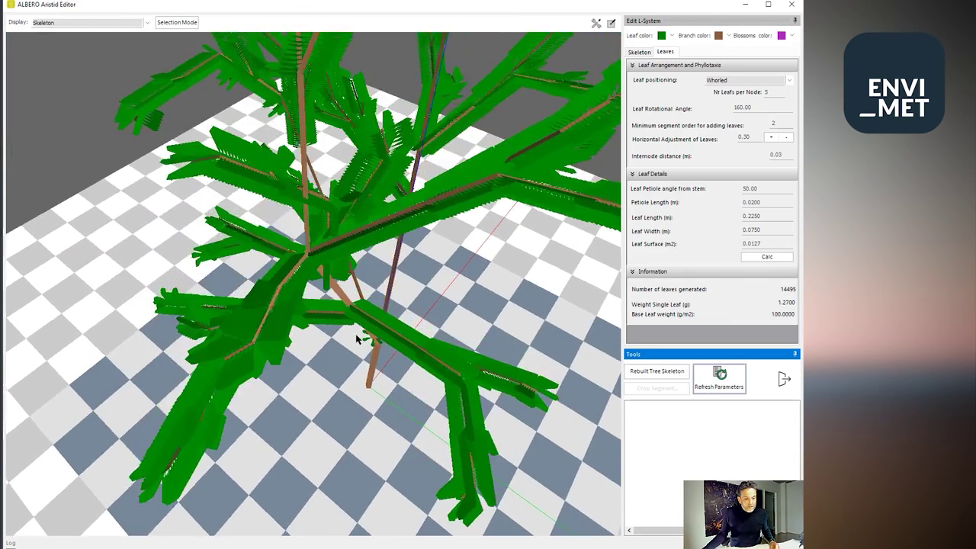
# Step: Set the leaf positioning to Alternate, refresh the parameters and view the leaves along the branches
pyautogui.click(747, 80)
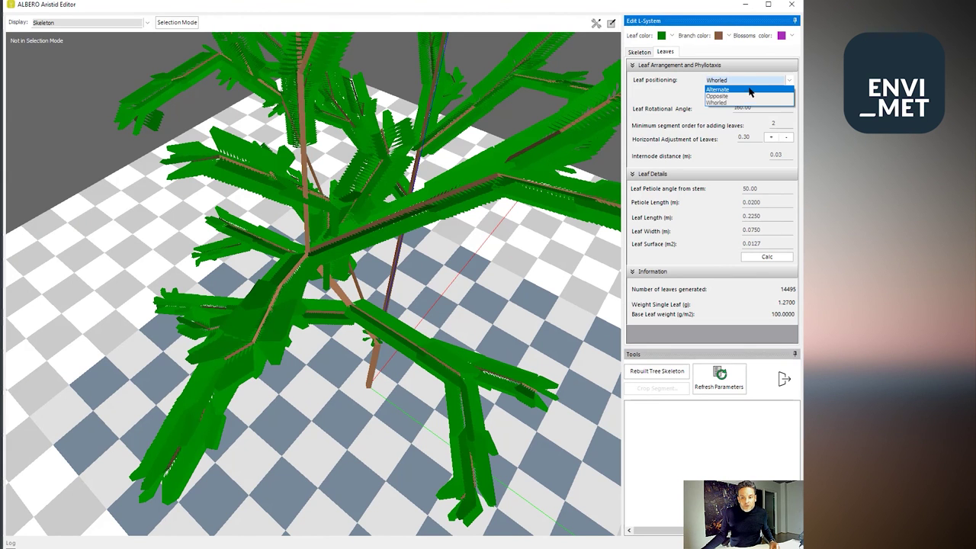
pyautogui.click(741, 90)
pyautogui.click(721, 378)
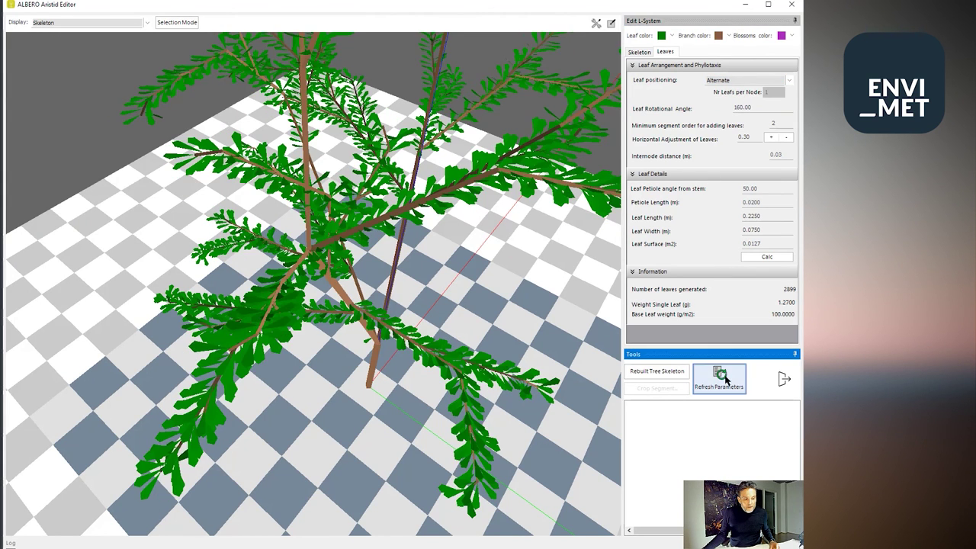
pyautogui.moveTo(268, 385); pyautogui.dragTo(243, 404)
pyautogui.click(244, 398)
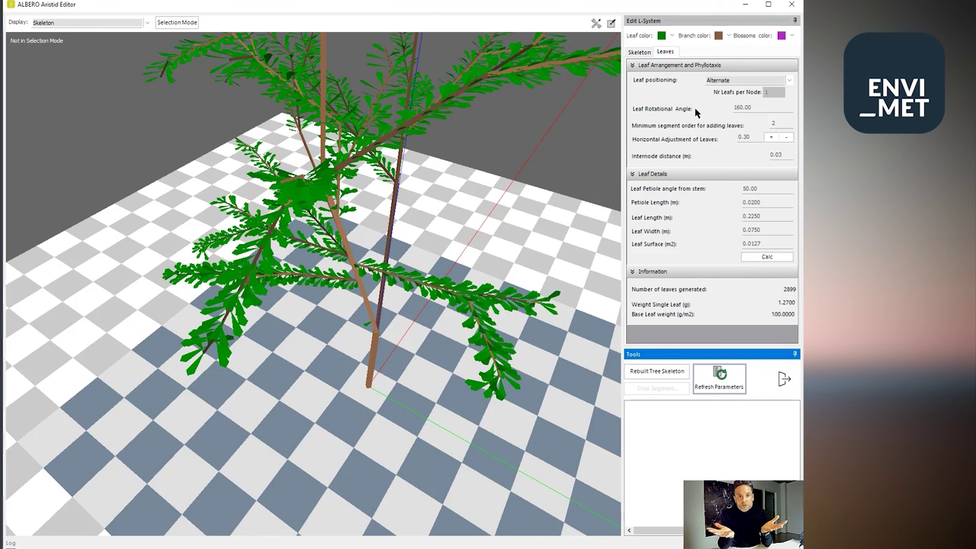
# Step: Set the petiole length to 0.05 m, refresh the parameters and view the leaves from other angles
pyautogui.doubleClick(760, 203)
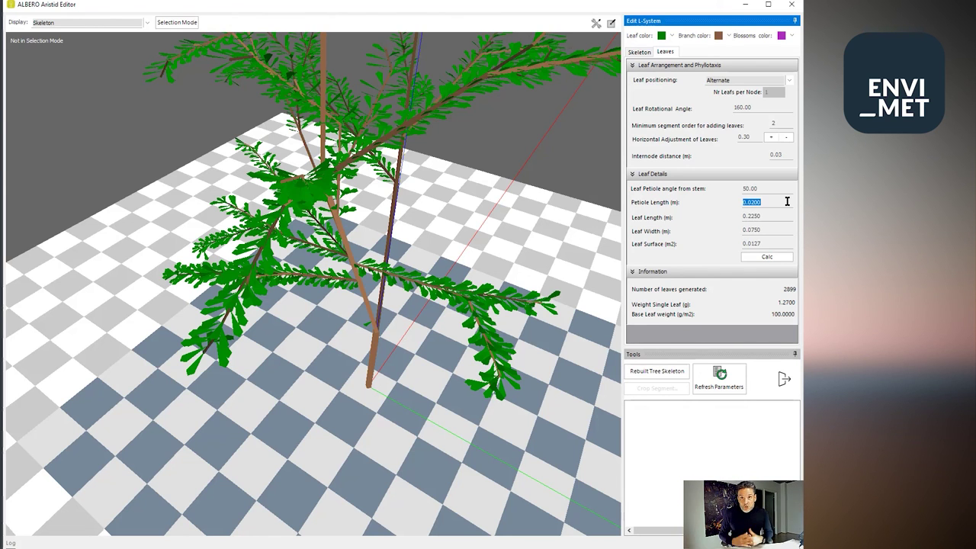
pyautogui.click(787, 202)
pyautogui.press('BackSpace')
pyautogui.press('BackSpace')
pyautogui.press('BackSpace')
pyautogui.write('5')
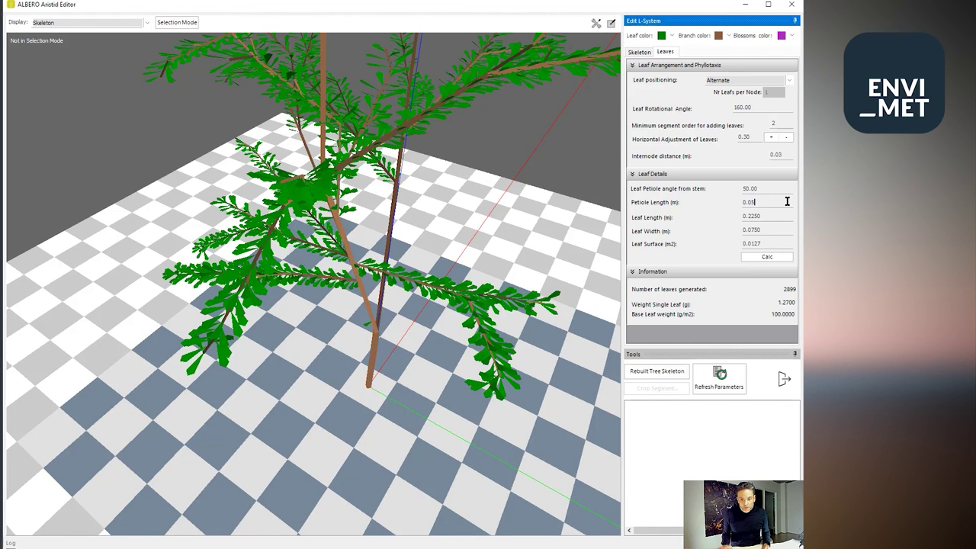
pyautogui.click(731, 375)
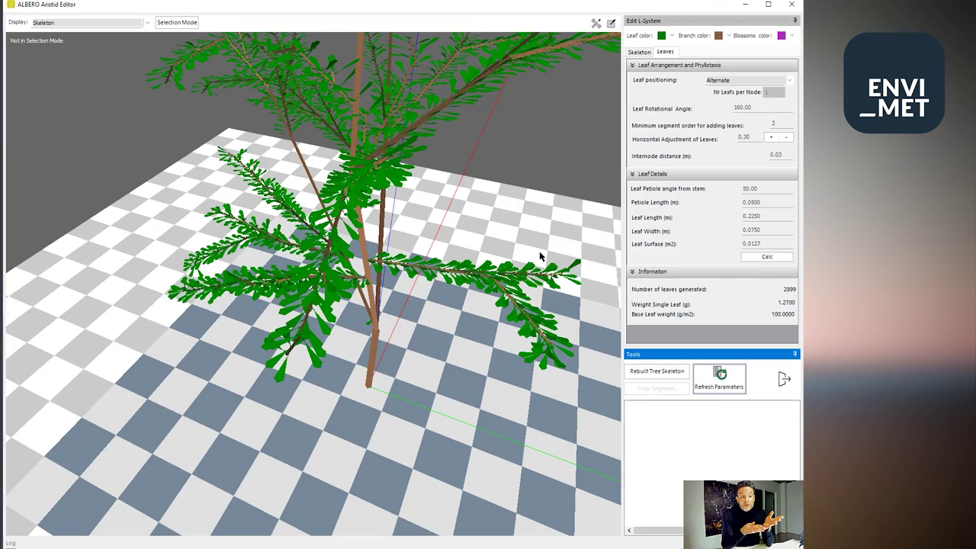
pyautogui.moveTo(388, 335); pyautogui.dragTo(294, 322, button='middle')
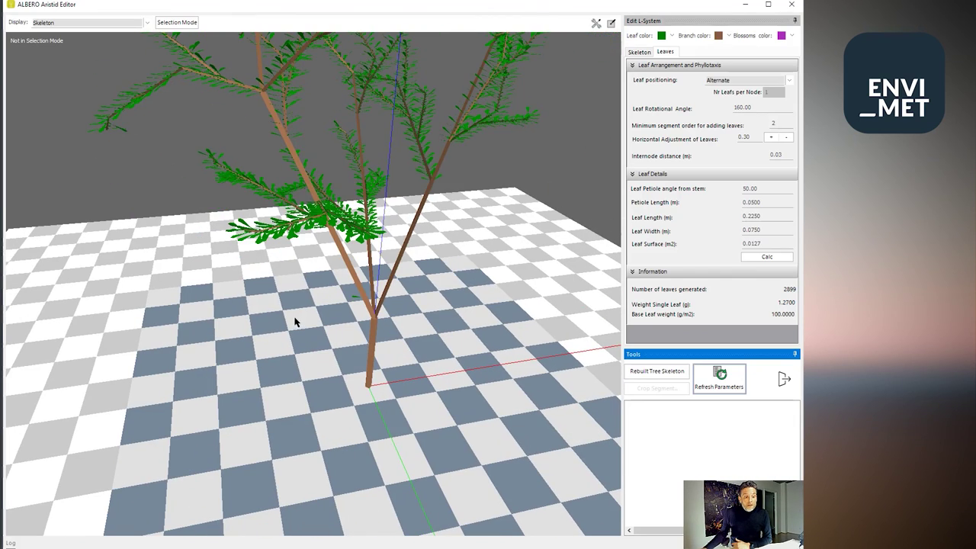
pyautogui.moveTo(289, 228); pyautogui.dragTo(231, 187, button='middle')
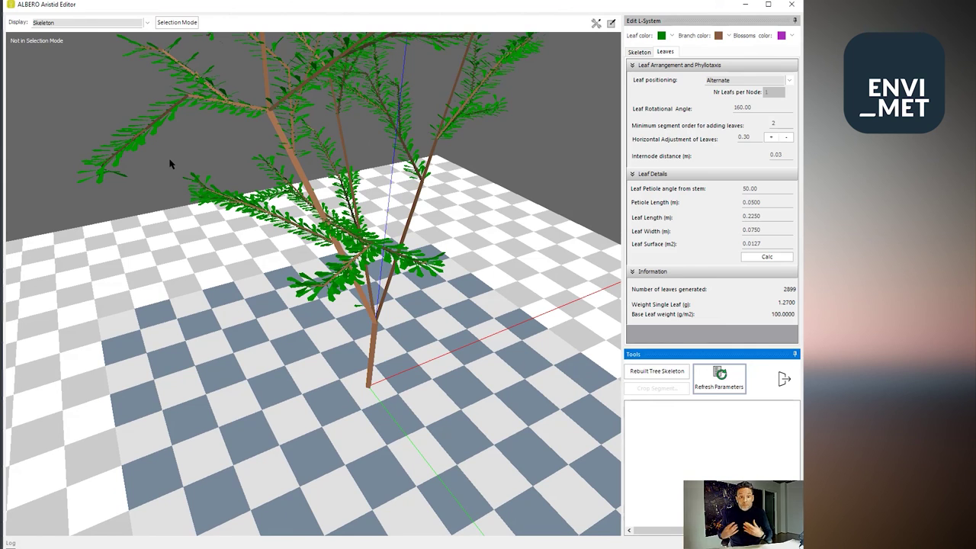
# Step: Turn on the rastered leaves (LAD) display in the drawing options and view the whole crown
pyautogui.click(596, 23)
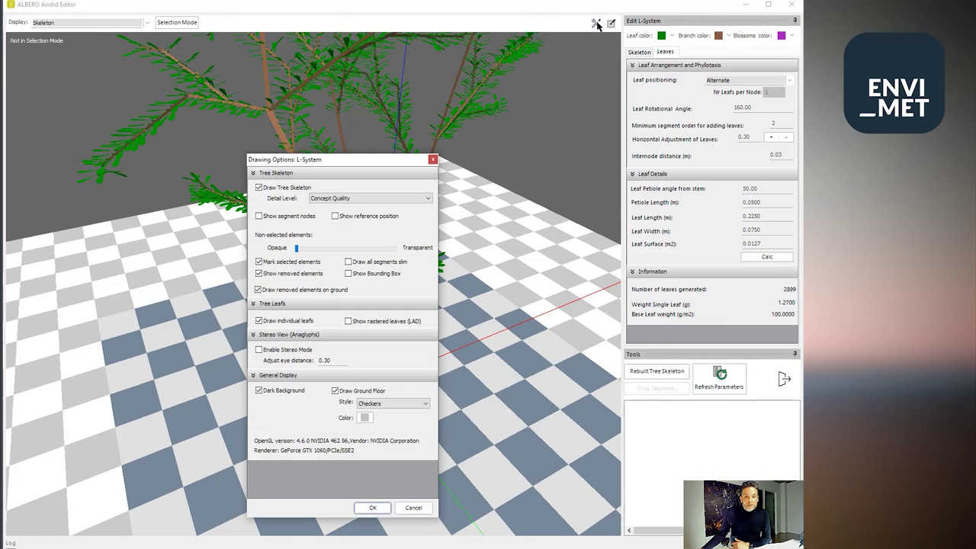
pyautogui.click(348, 321)
pyautogui.click(373, 507)
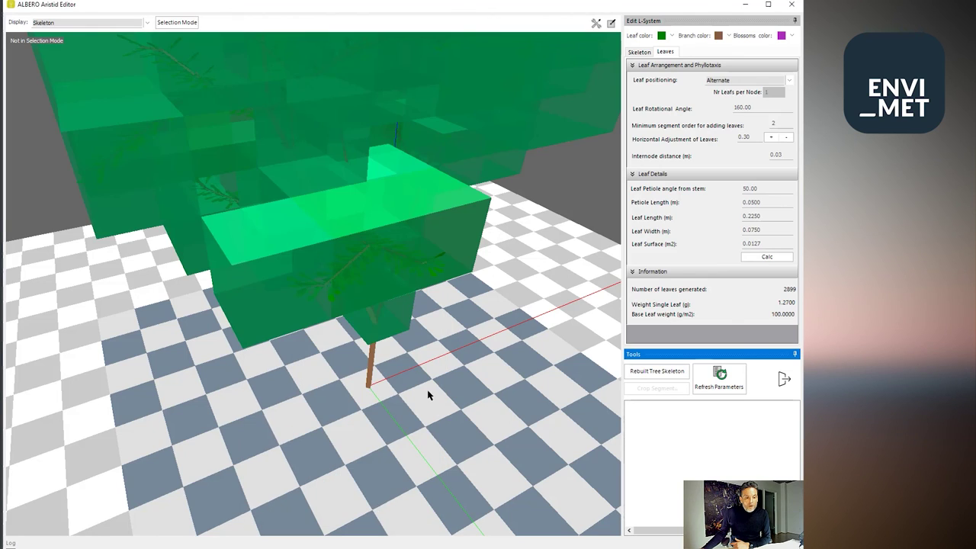
pyautogui.scroll(-5, 419, 395)
pyautogui.moveTo(421, 396); pyautogui.dragTo(363, 374, button='middle')
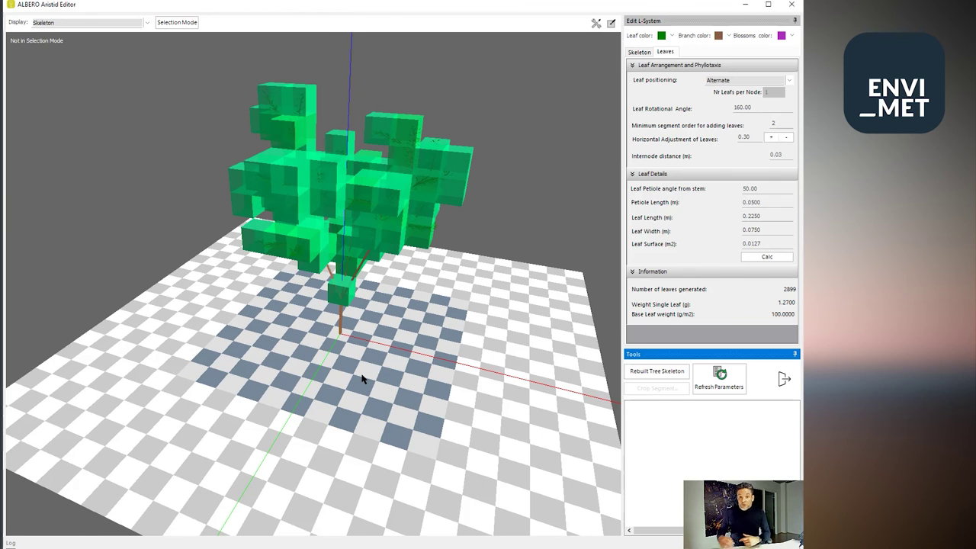